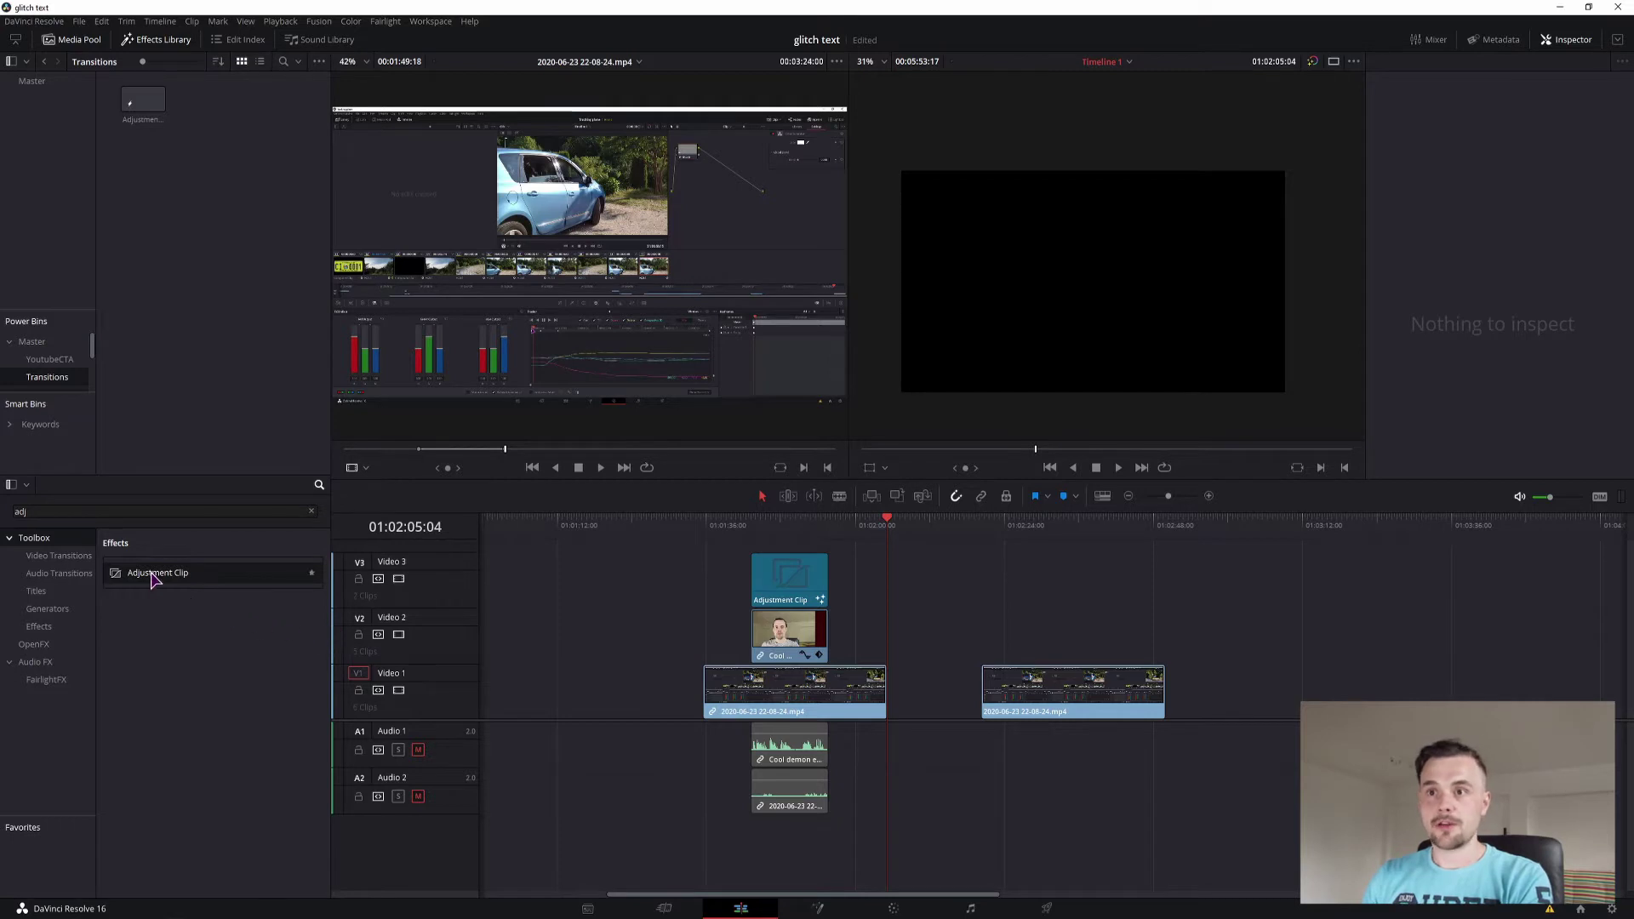
Drag an Adjustment Clip from the Effects Library onto track V2 at the playhead
left_click_drag(157, 573, 893, 647)
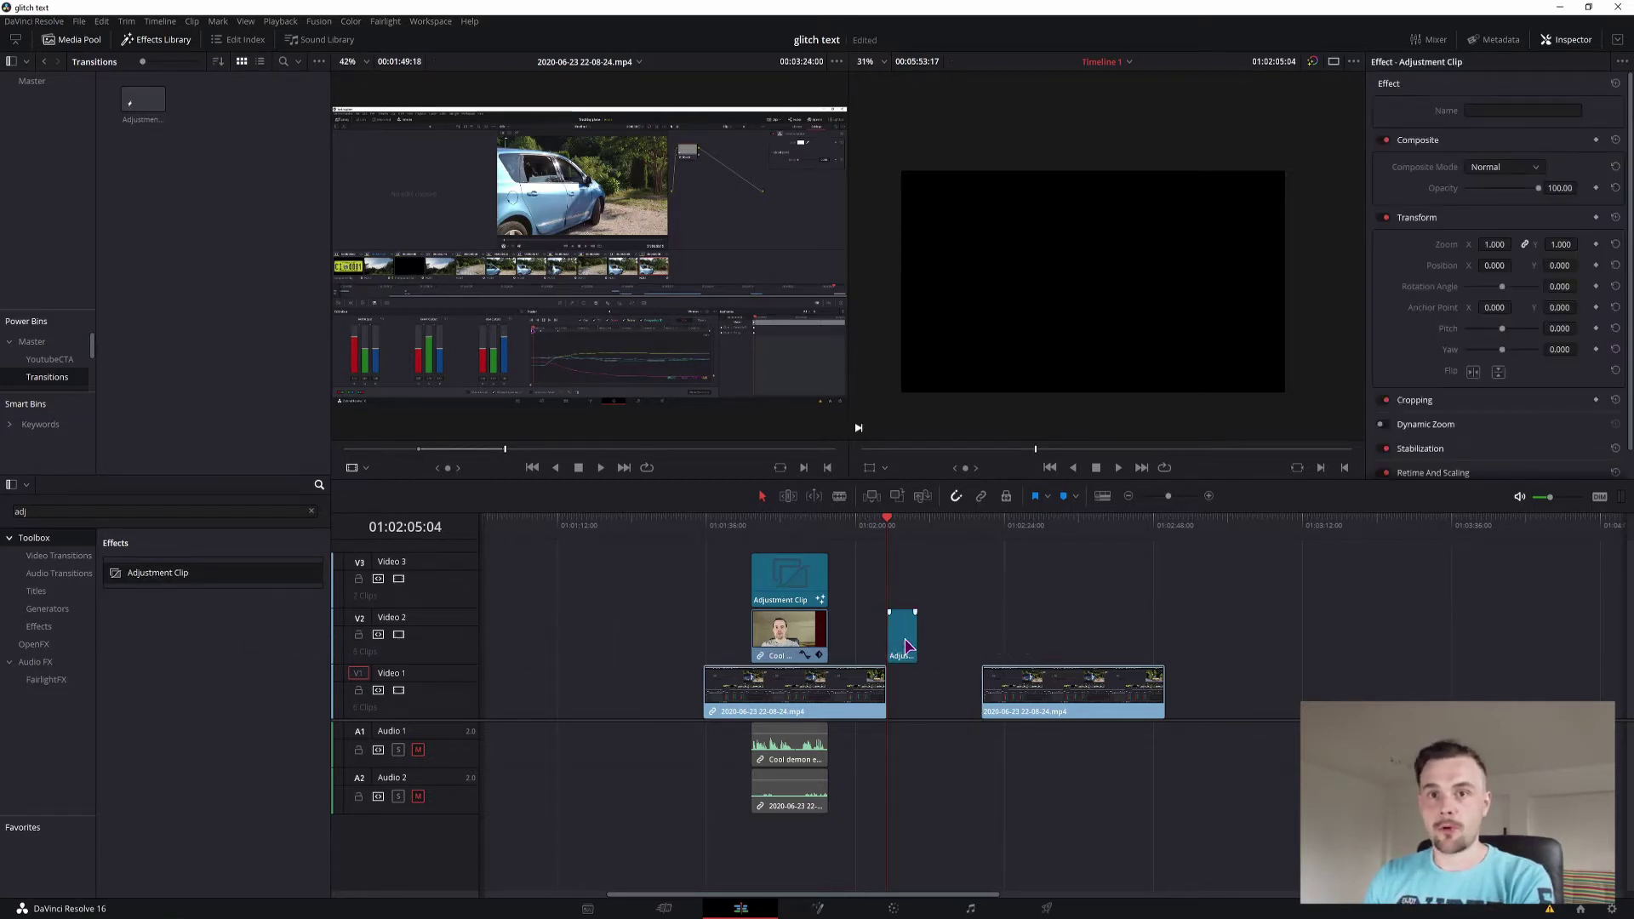
Select the new V2 adjustment clip, park the playhead on it, and move to the Color page
left_click(900, 644)
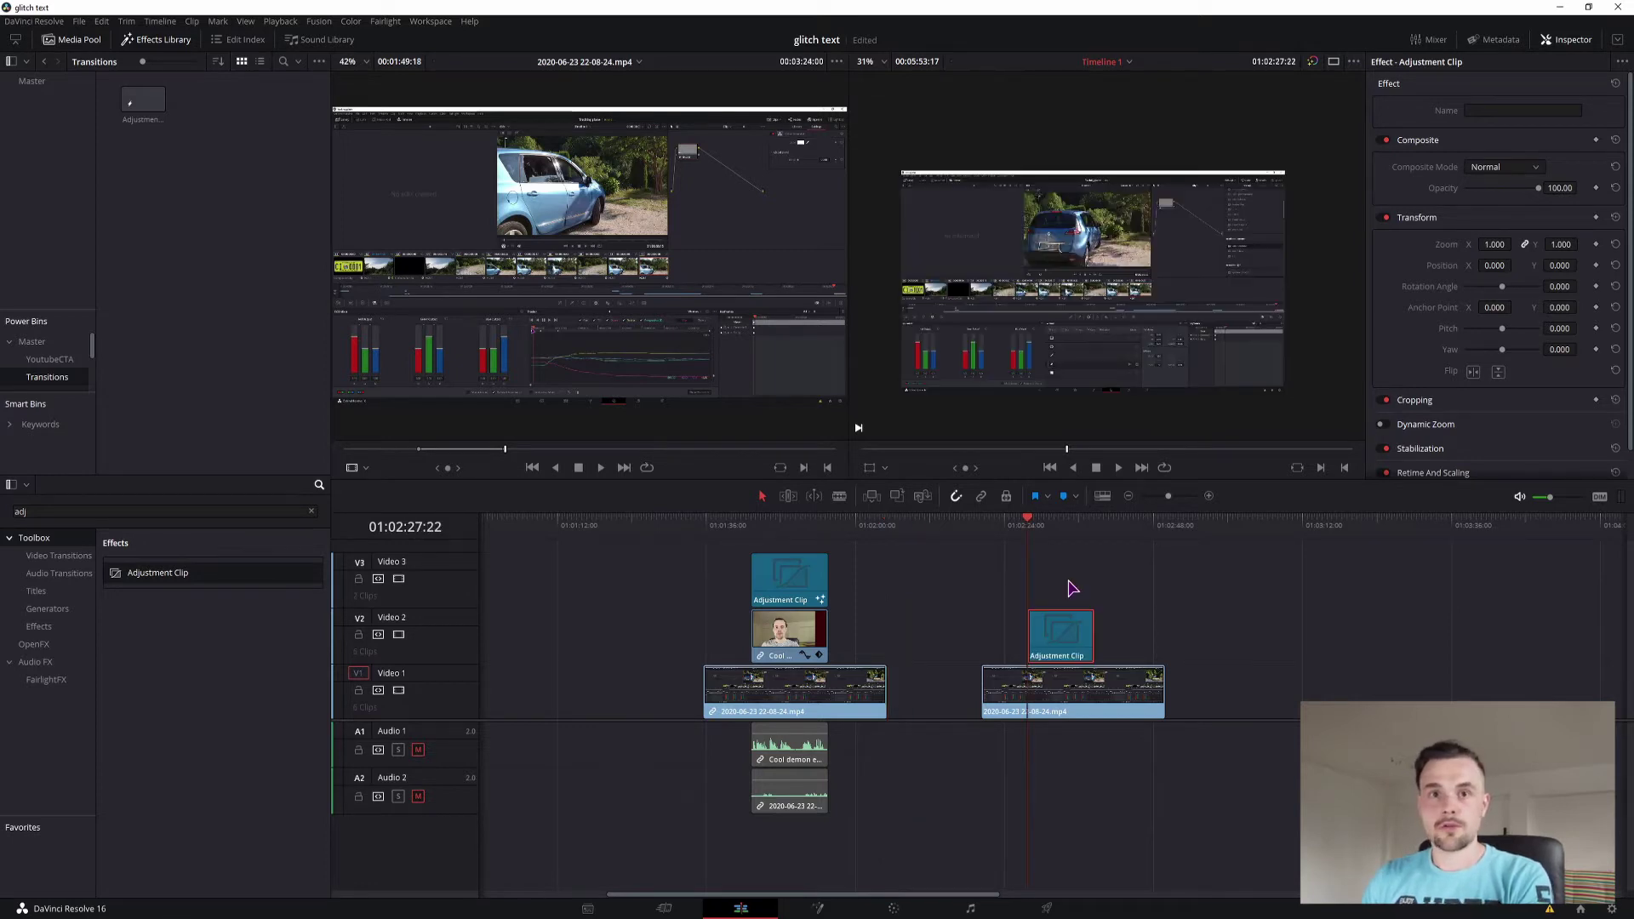
left_click(1046, 530)
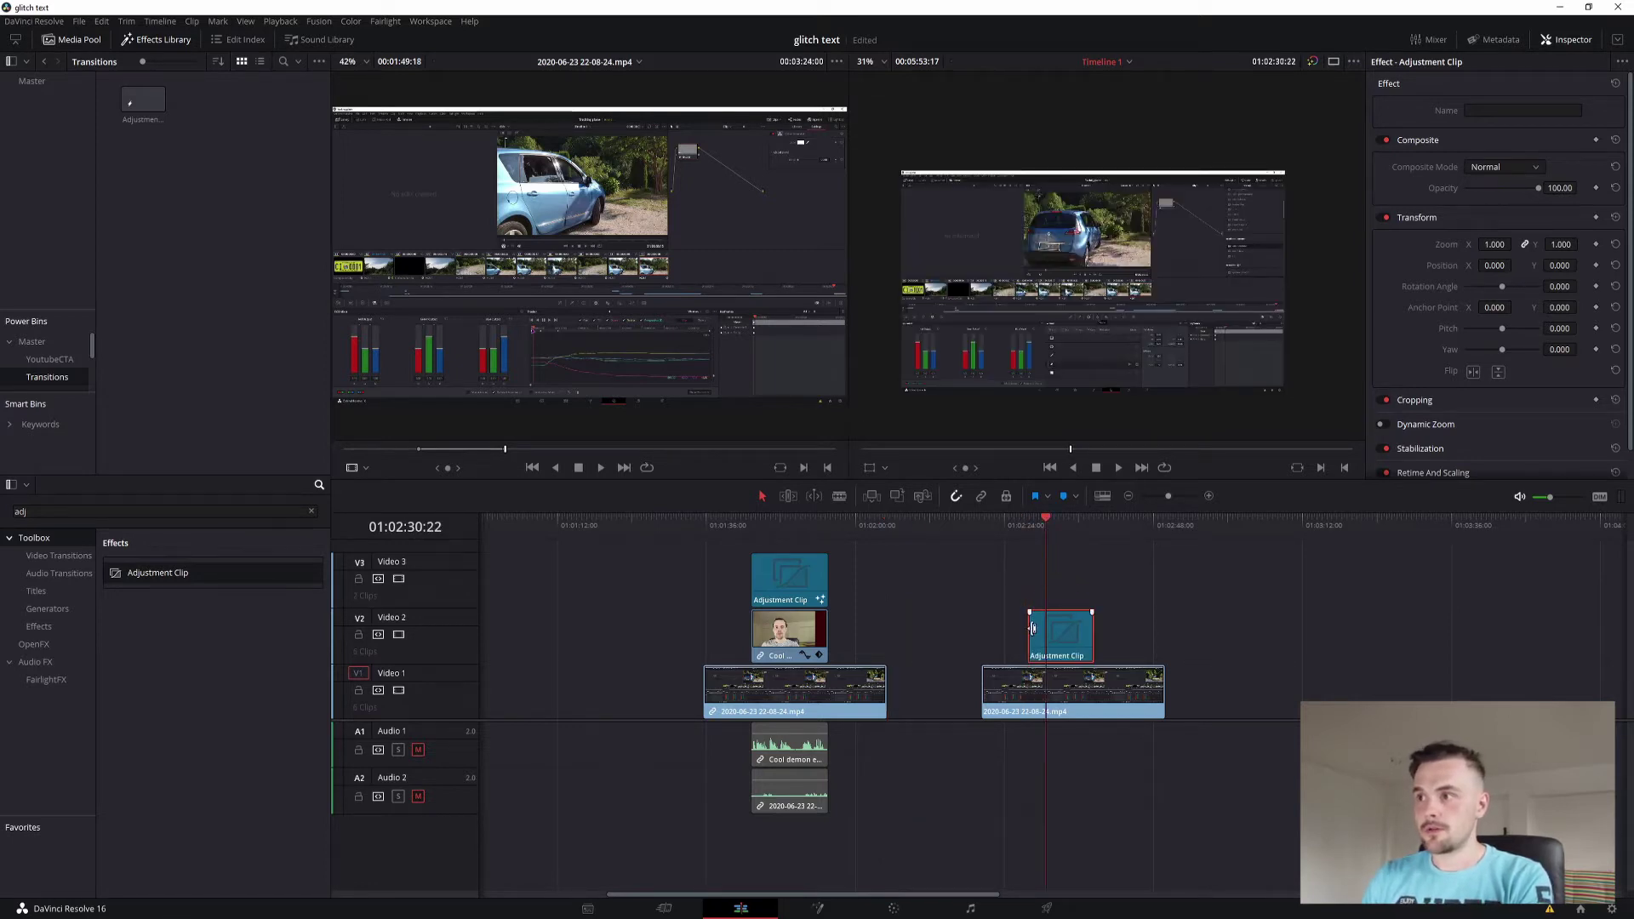
left_click(894, 911)
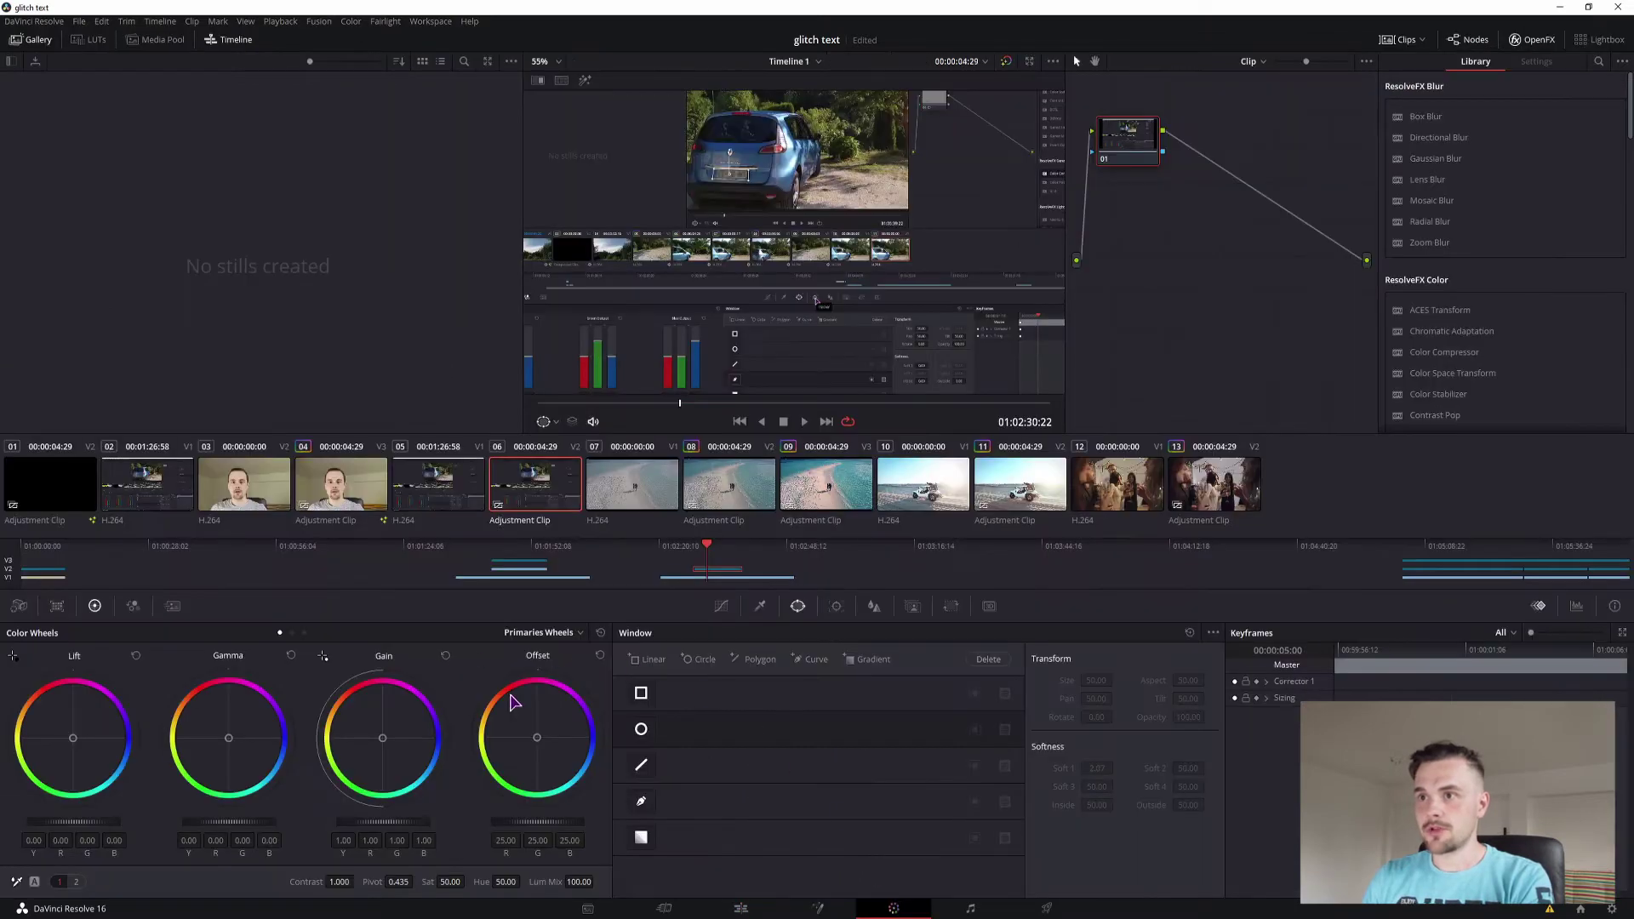
Warm the adjustment clip by nudging the Gain, Lift and Offset wheels toward red
left_click_drag(384, 727, 347, 746)
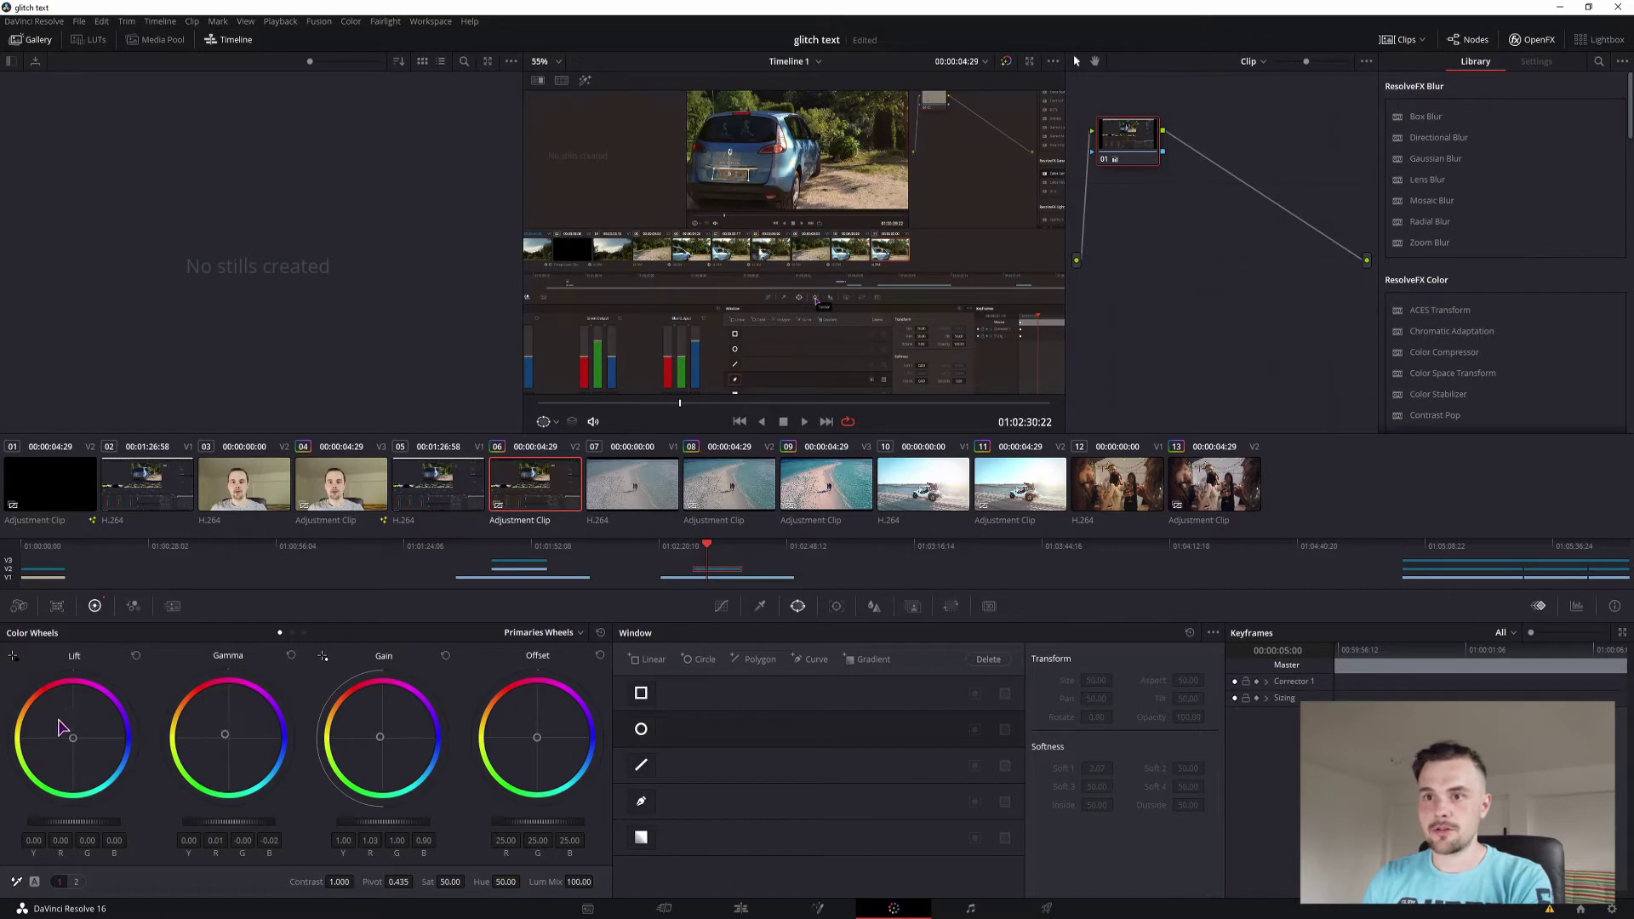
left_click_drag(64, 725, 71, 744)
left_click_drag(564, 769, 556, 764)
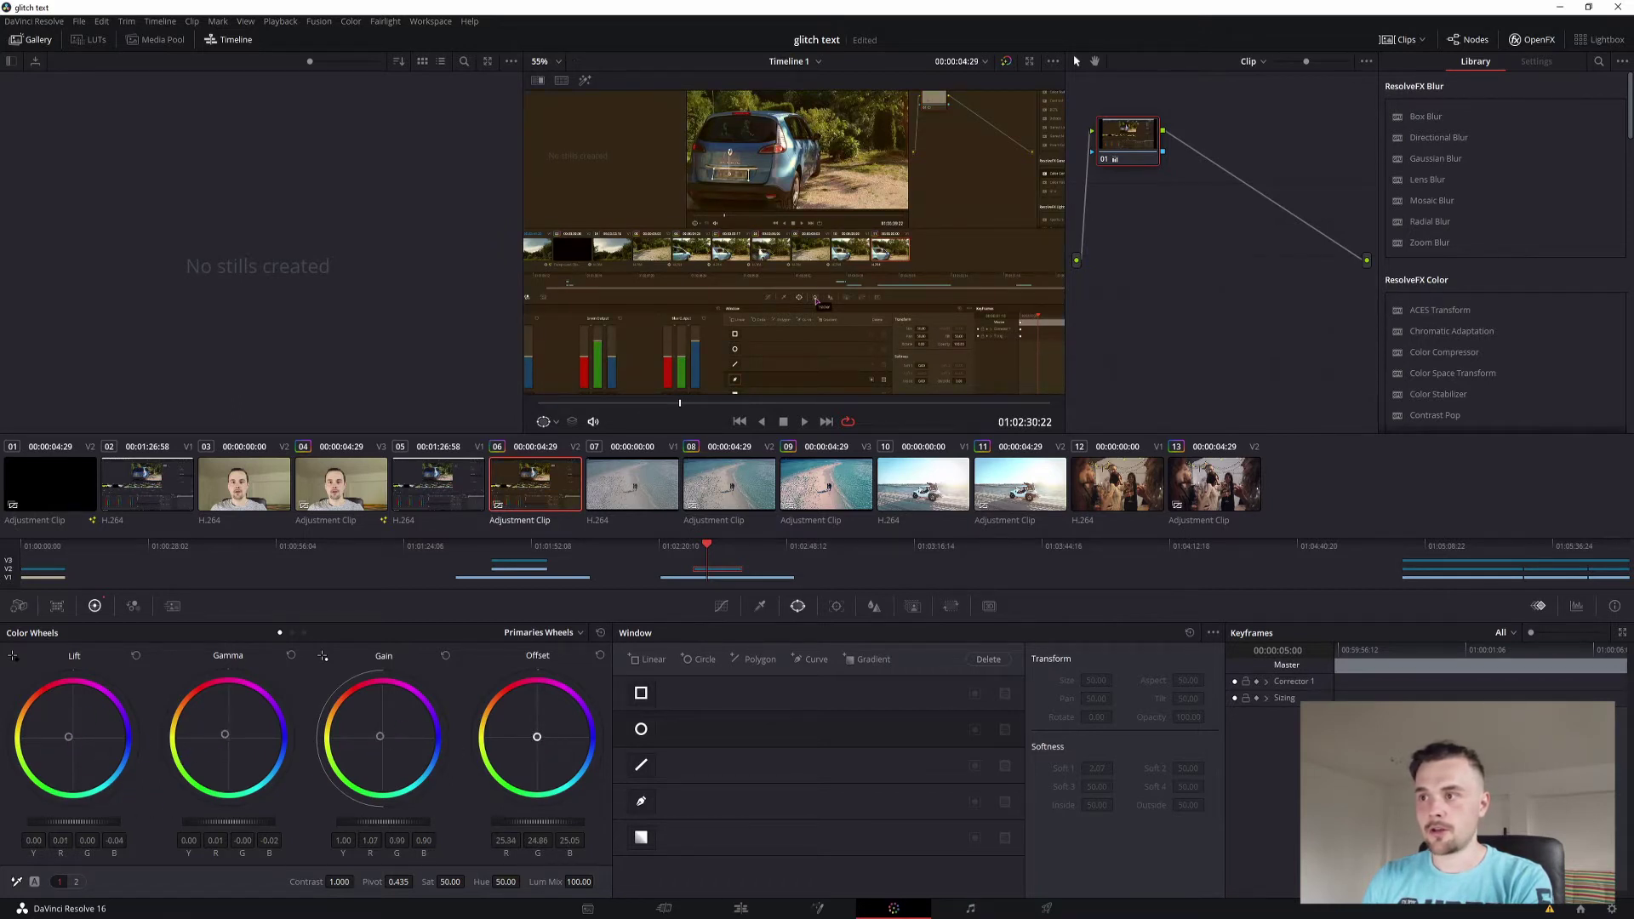
Raise the red and green curves and lower luma, then back on Edit remove the clip
left_click(721, 607)
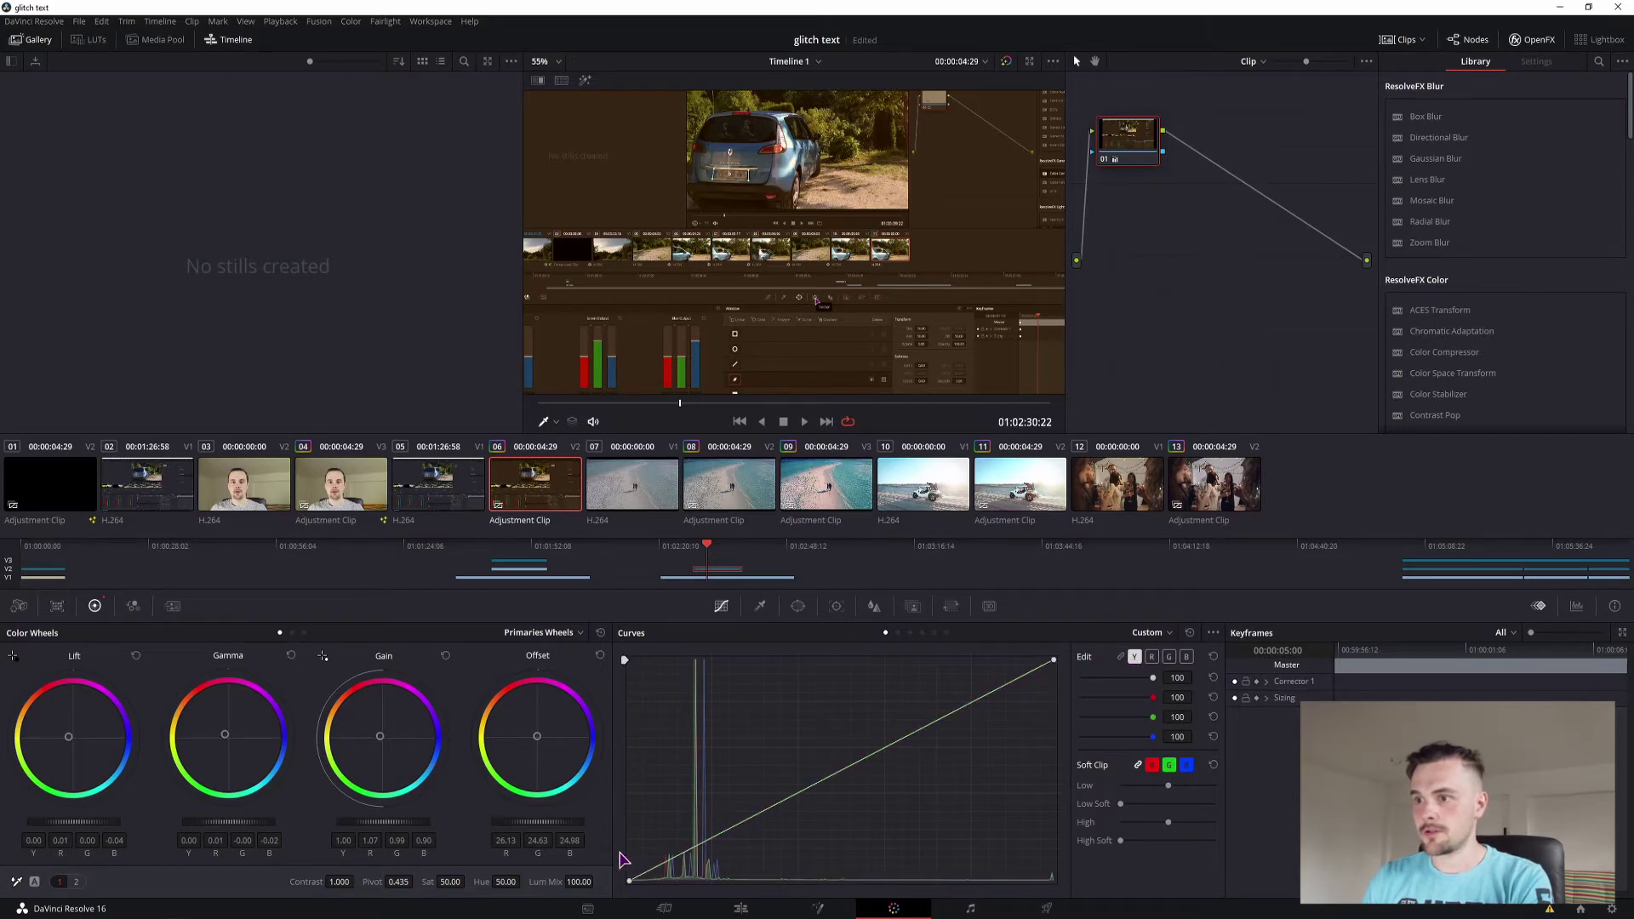
left_click_drag(653, 875, 728, 790)
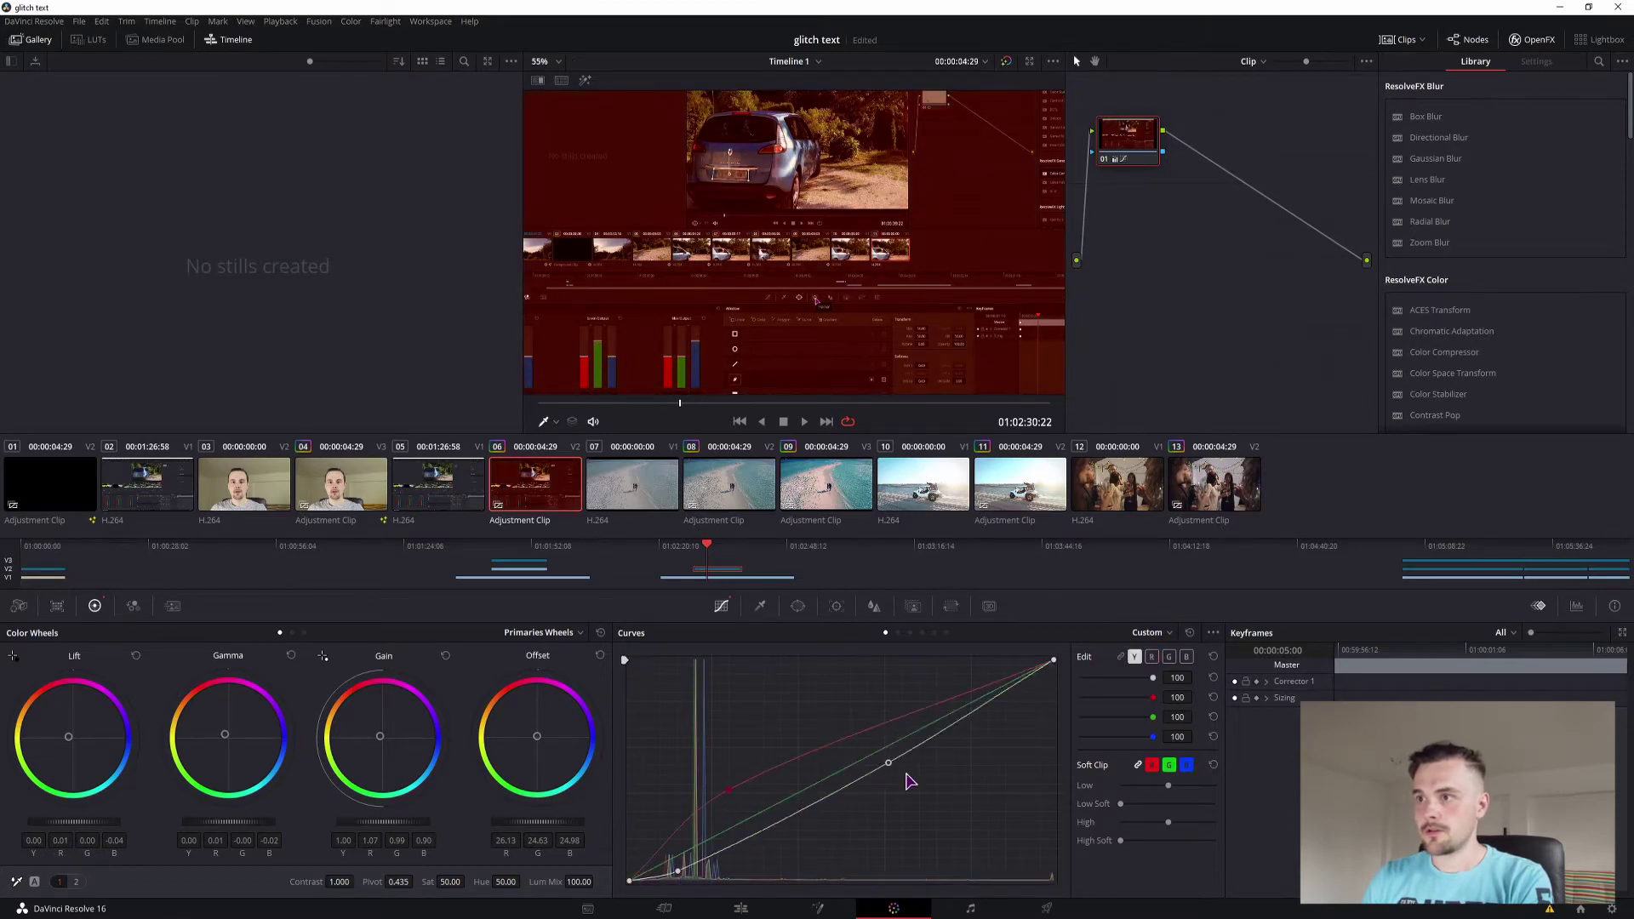
left_click_drag(875, 759, 934, 791)
left_click_drag(809, 787, 810, 737)
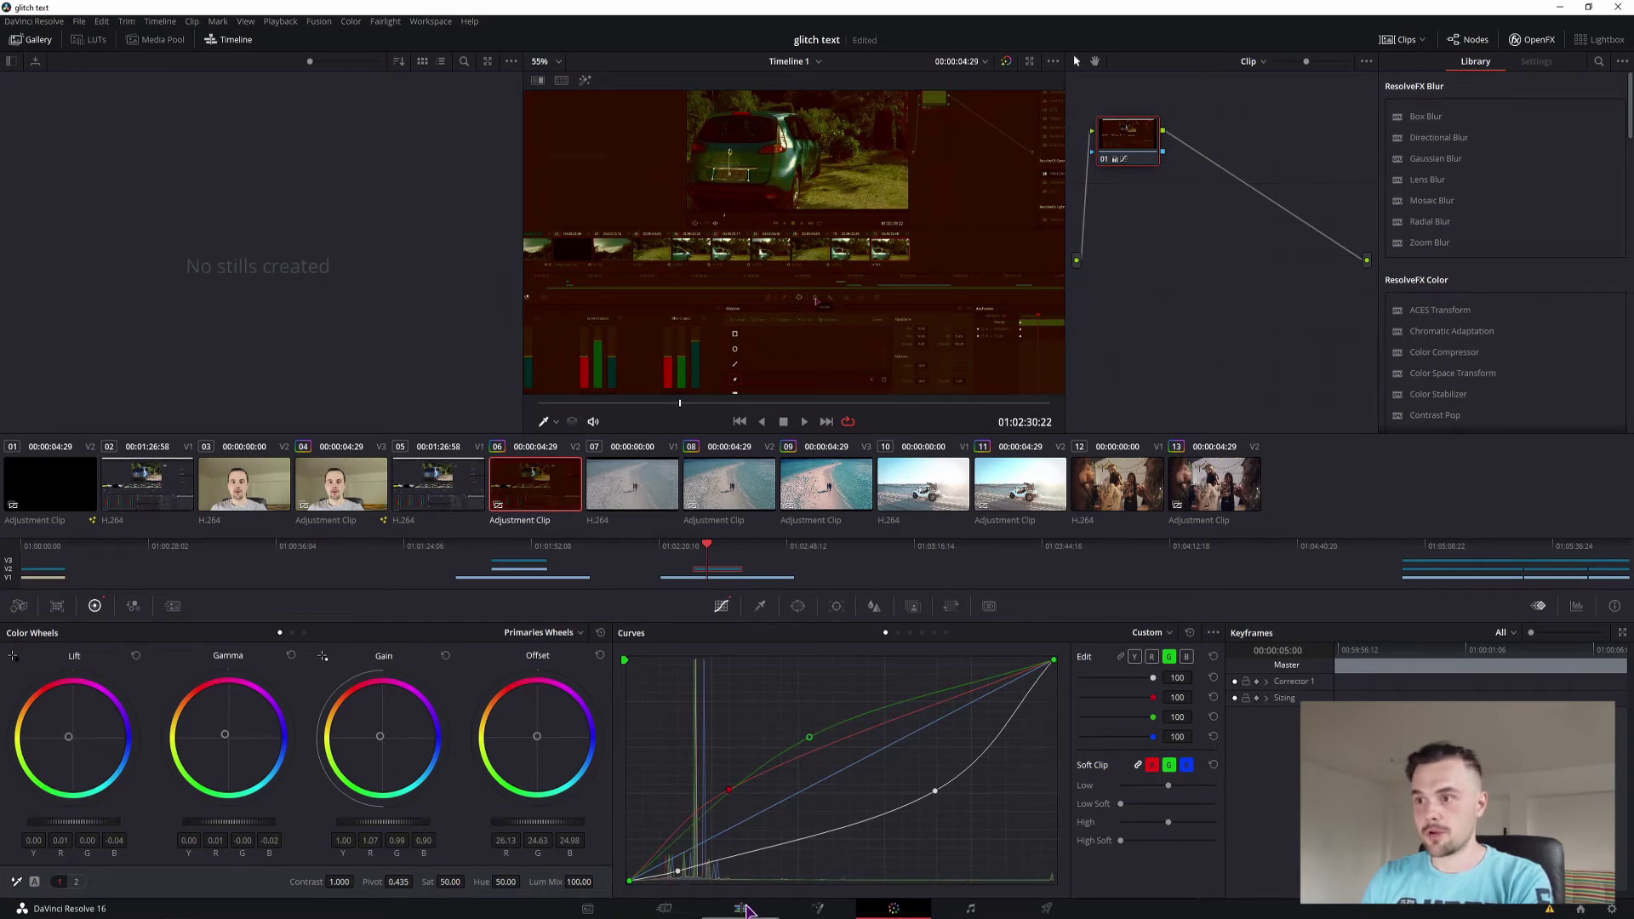
left_click(741, 908)
key("ctrl+z")
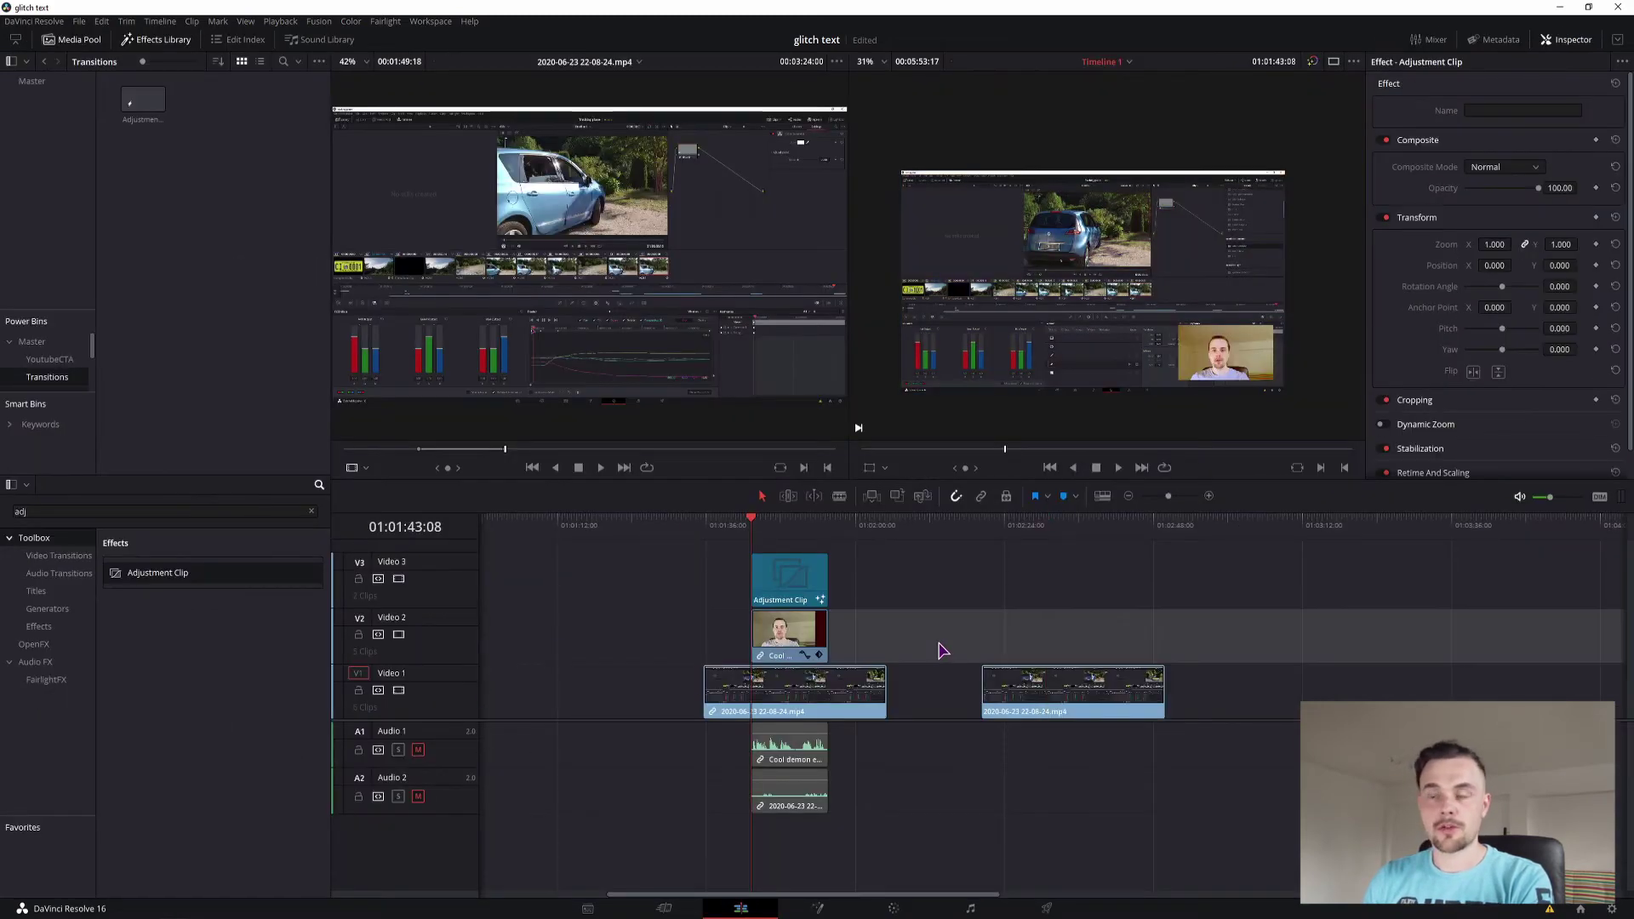
left_click_drag(931, 693, 634, 651)
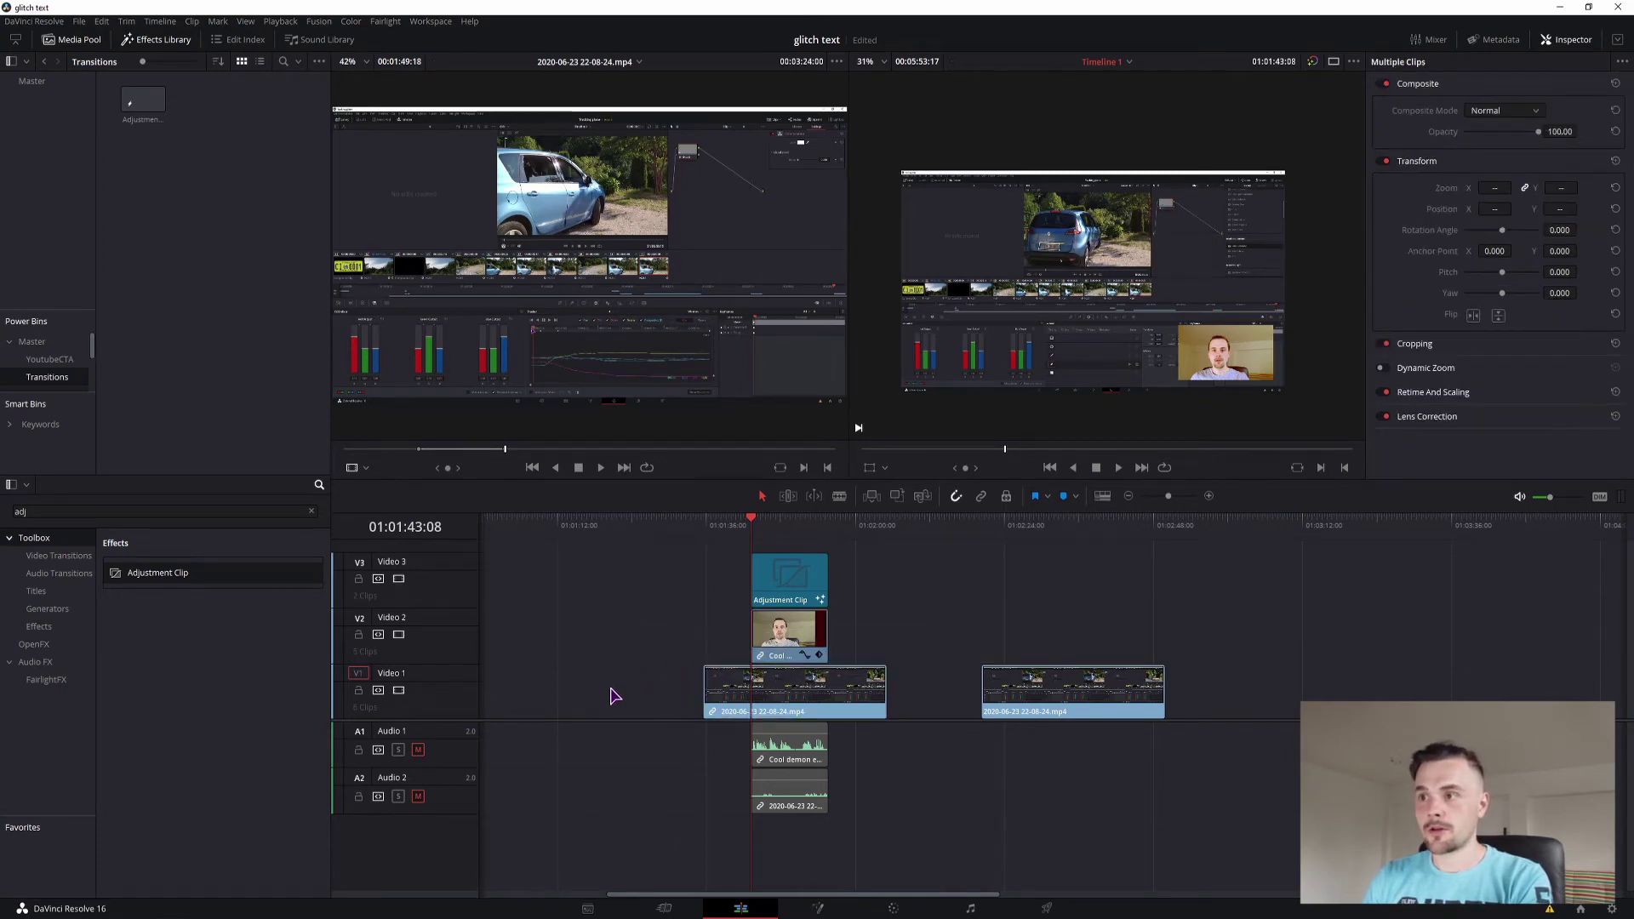
left_click(693, 697)
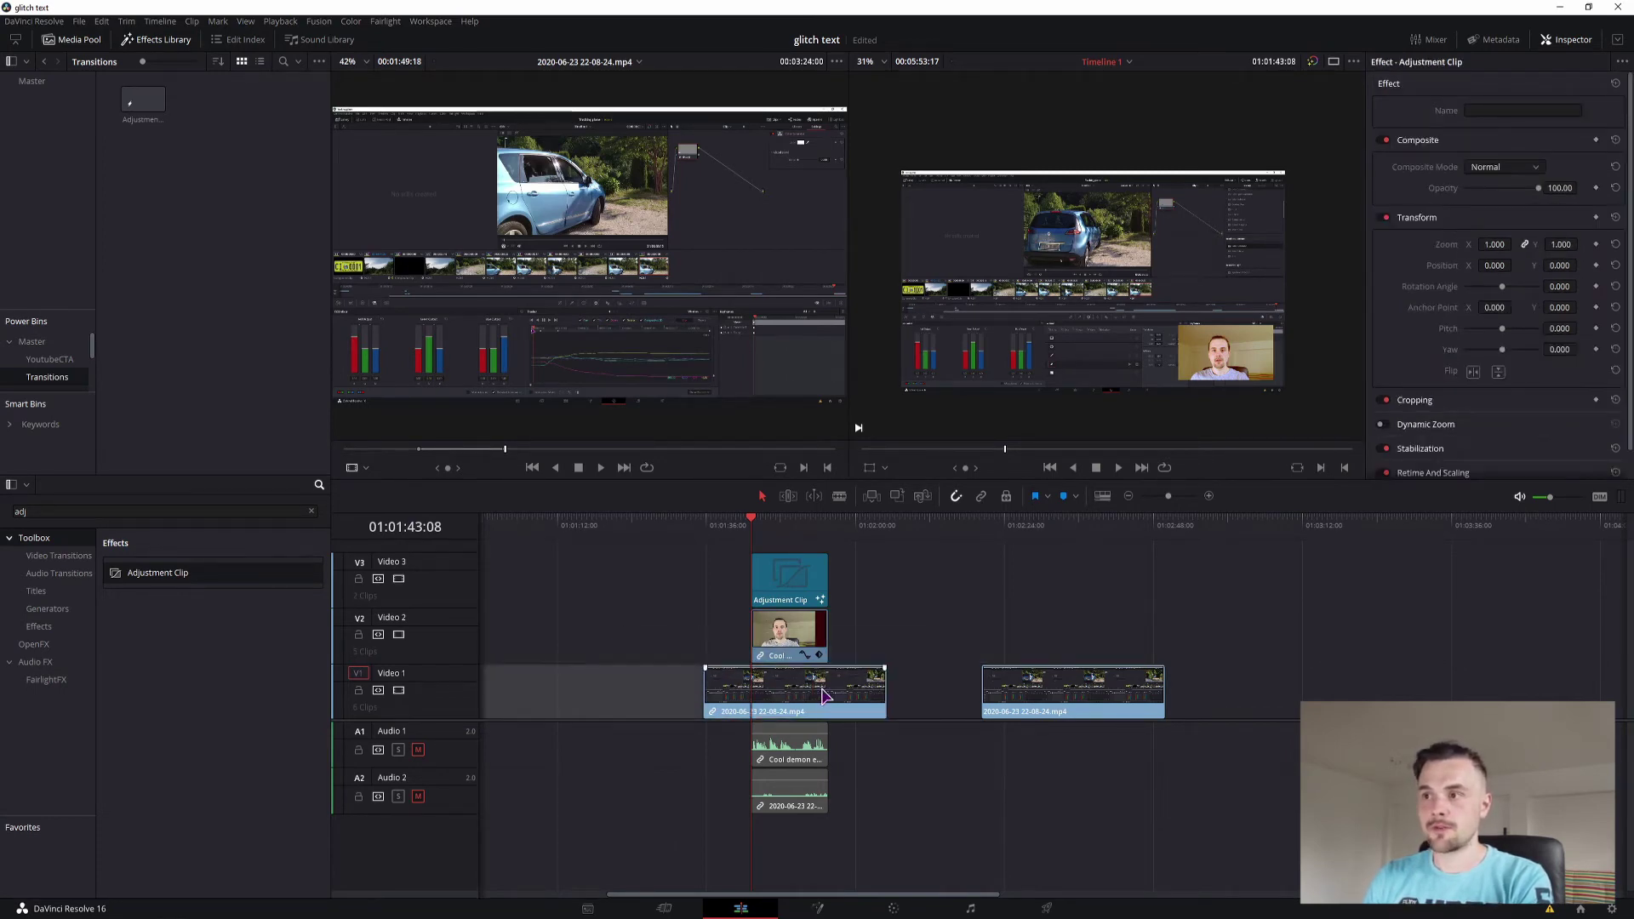
left_click(800, 631)
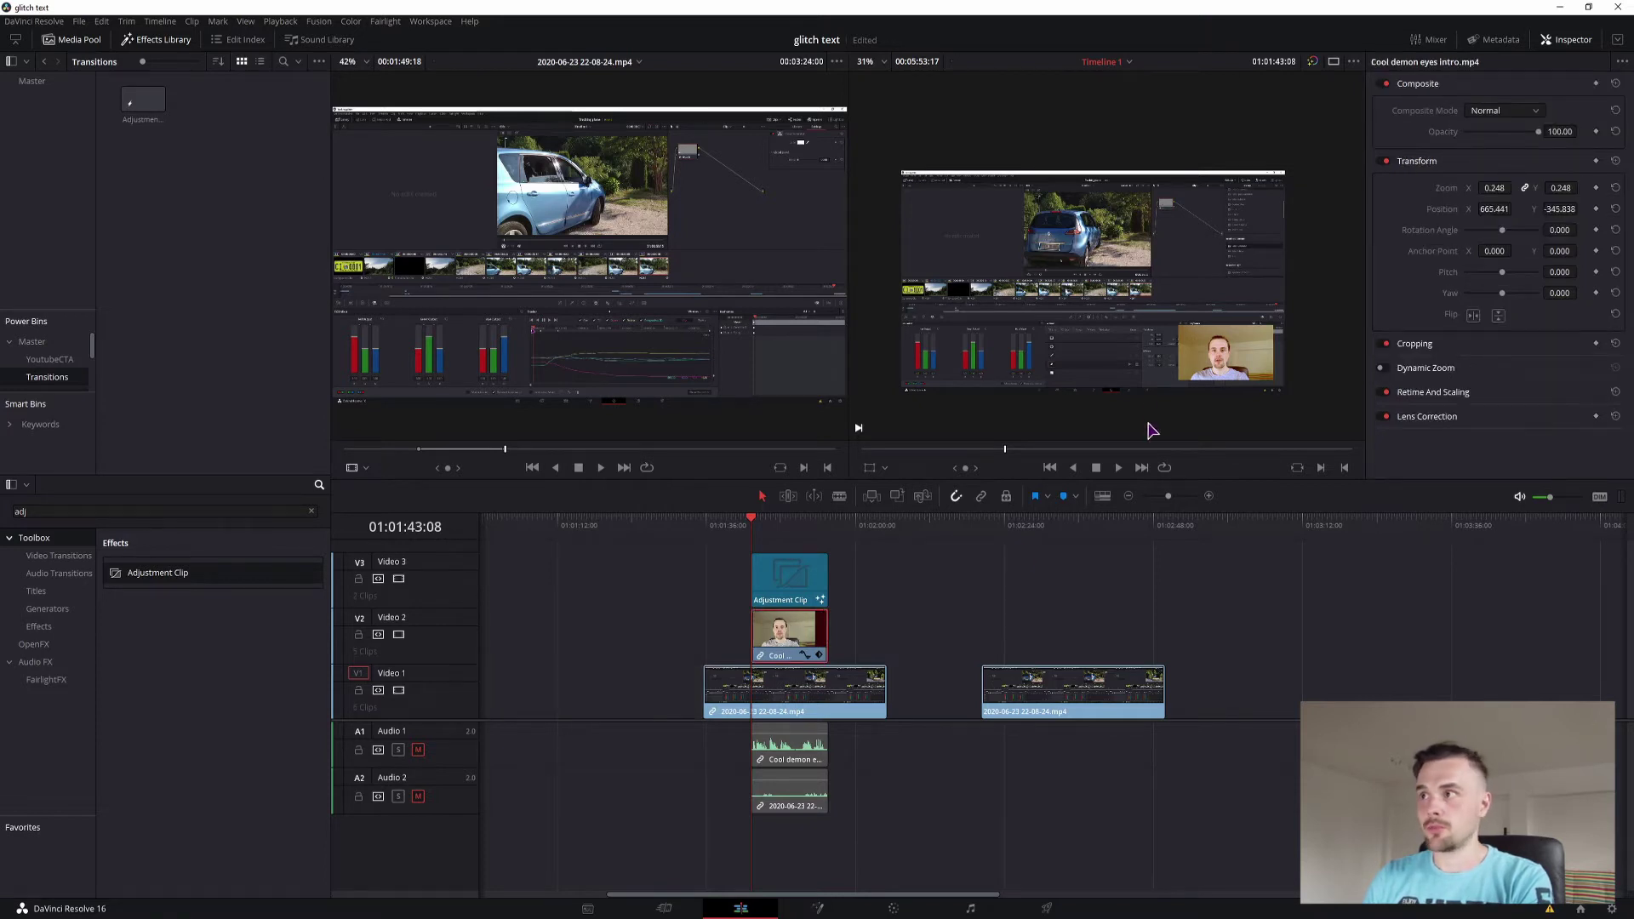
key("shift+grave")
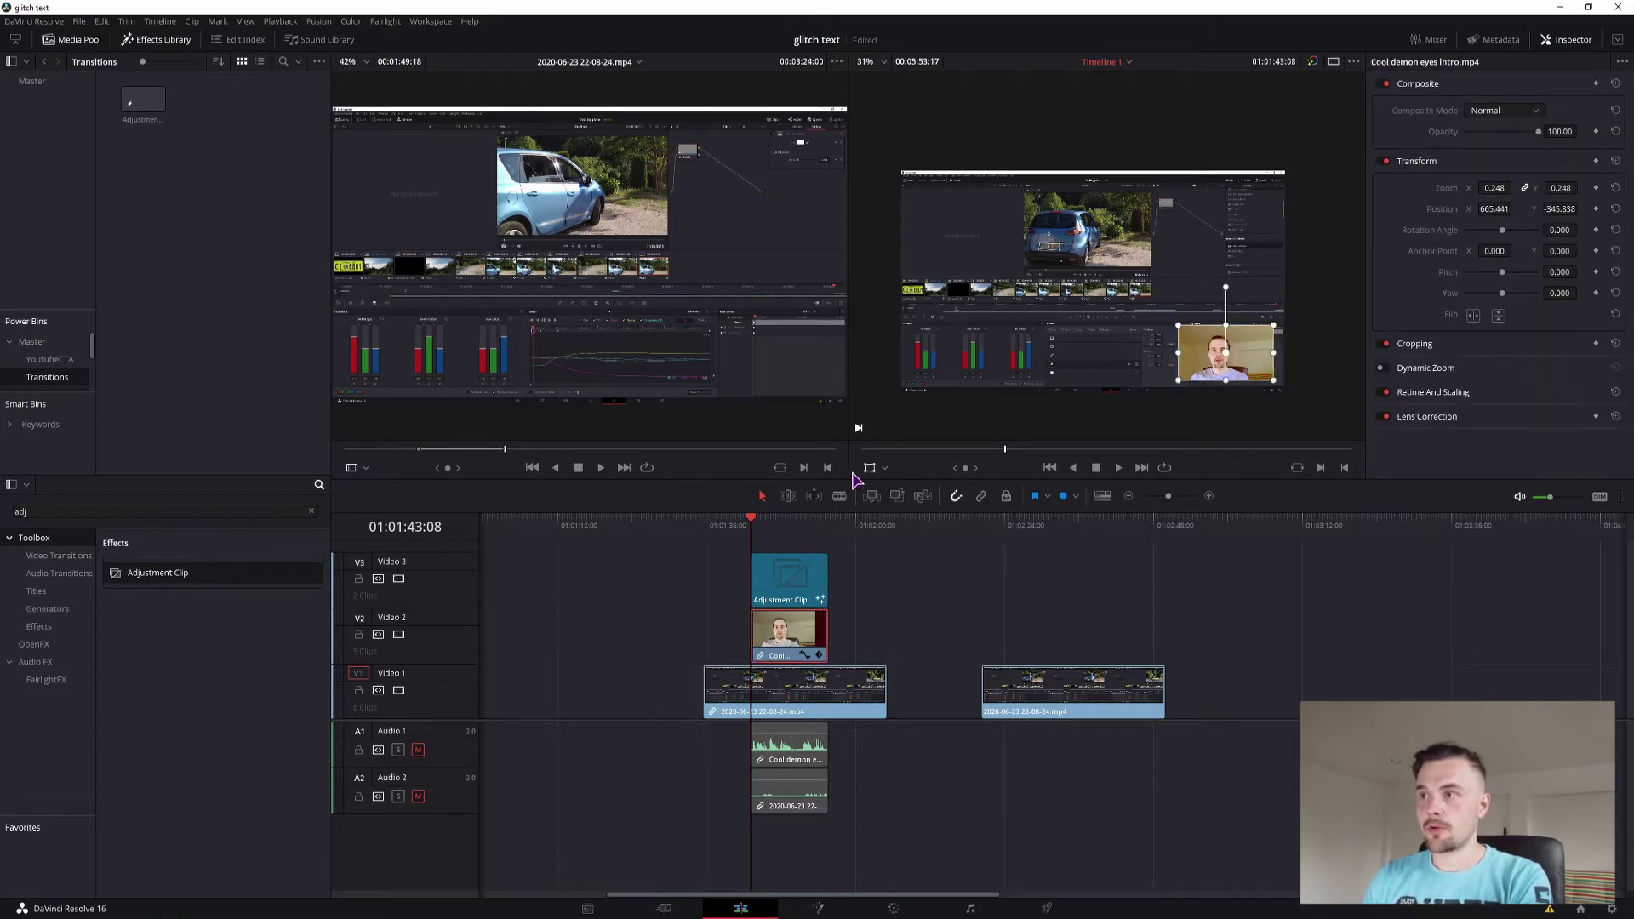
mouse_move(1179, 331)
left_mouse_down()
mouse_move(1142, 308)
mouse_move(1163, 321)
left_mouse_up()
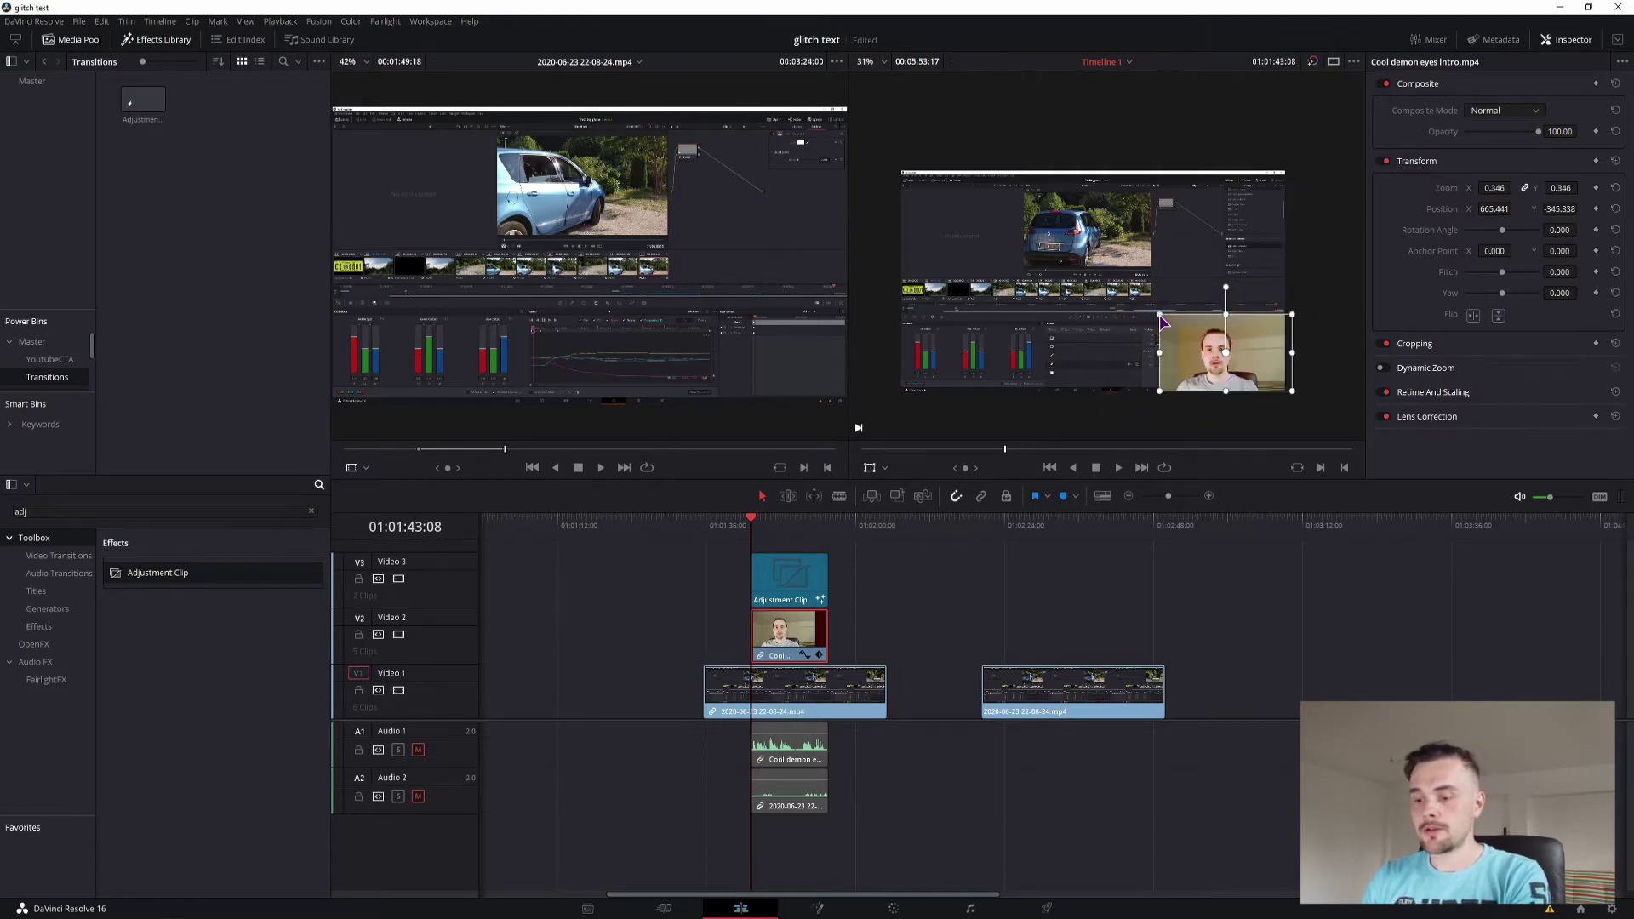
left_click(783, 575)
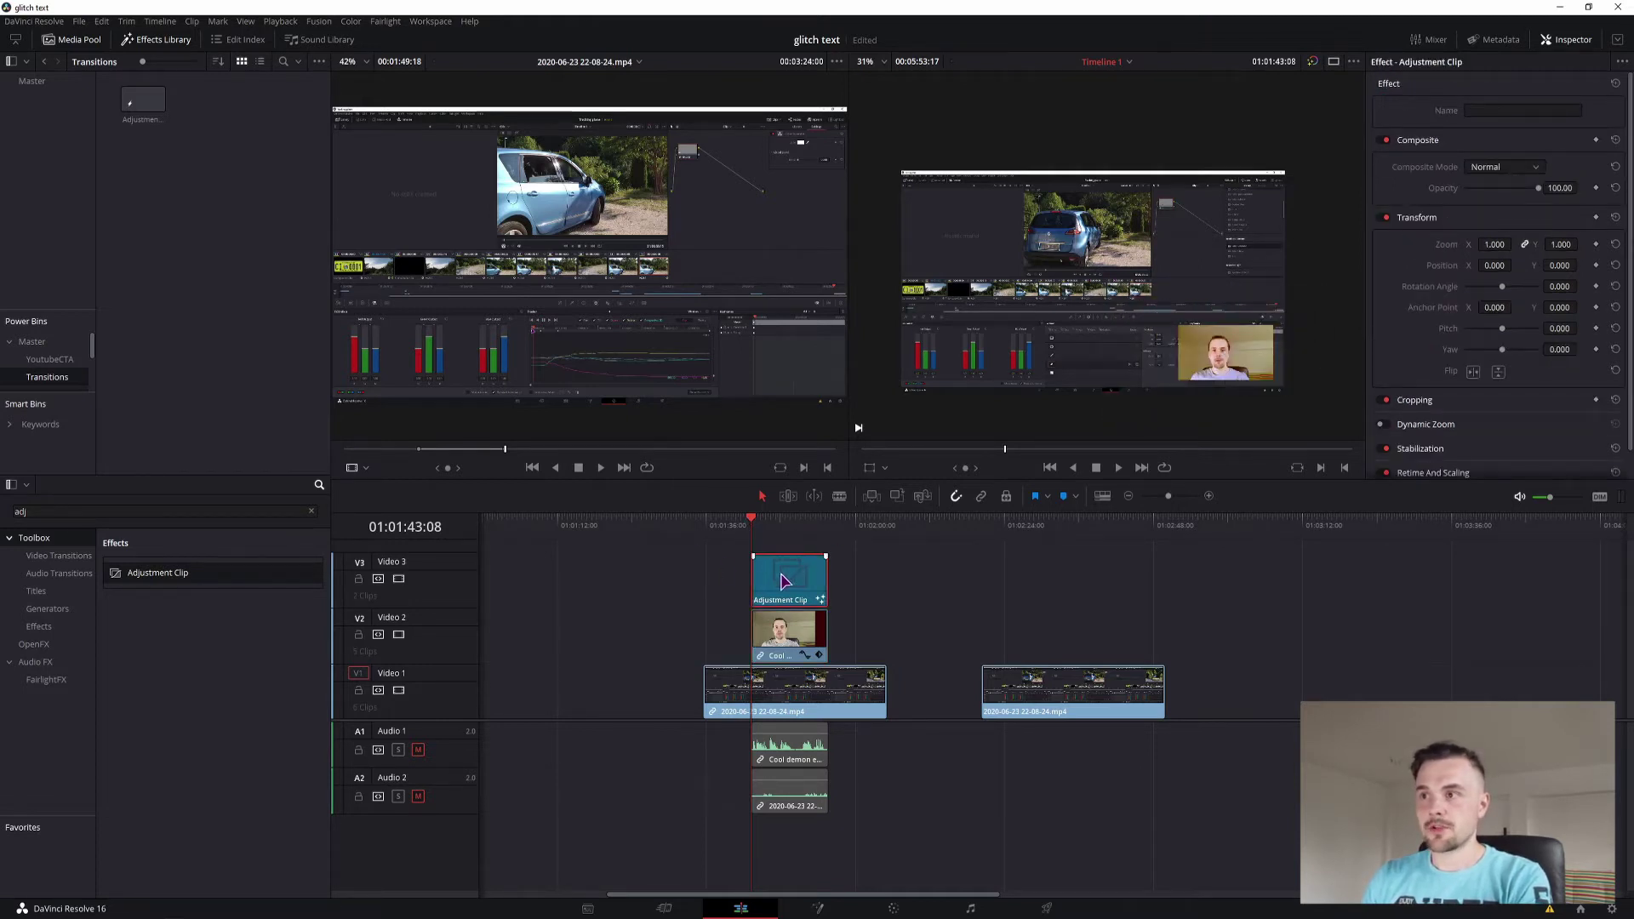
left_click(703, 521)
left_click_drag(777, 578, 816, 578)
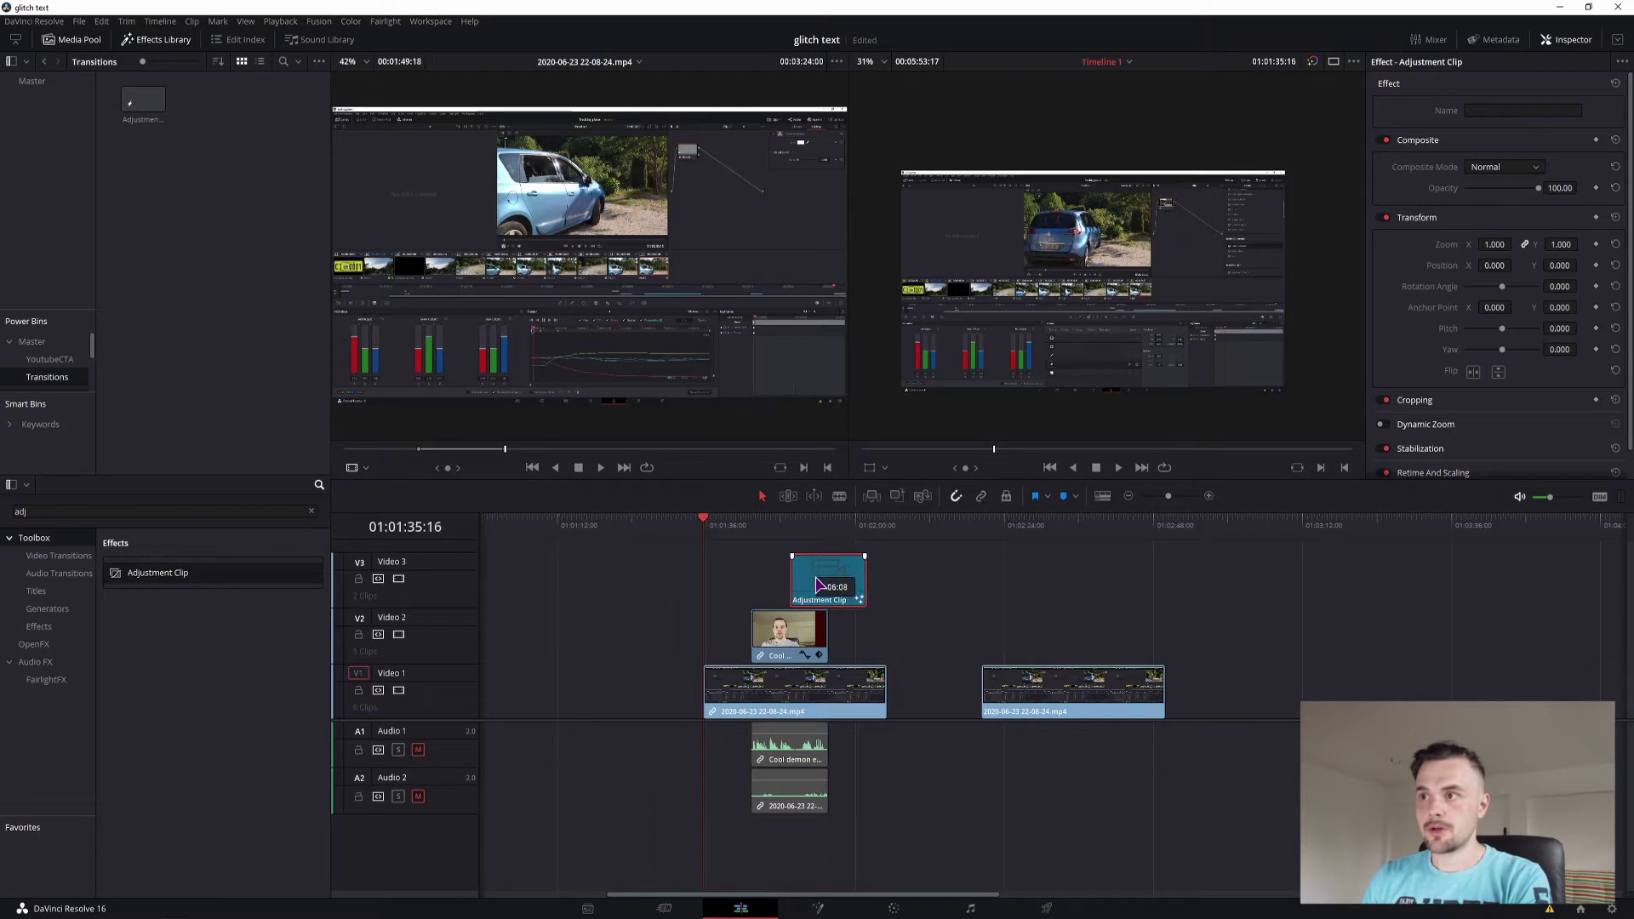
left_click(809, 528)
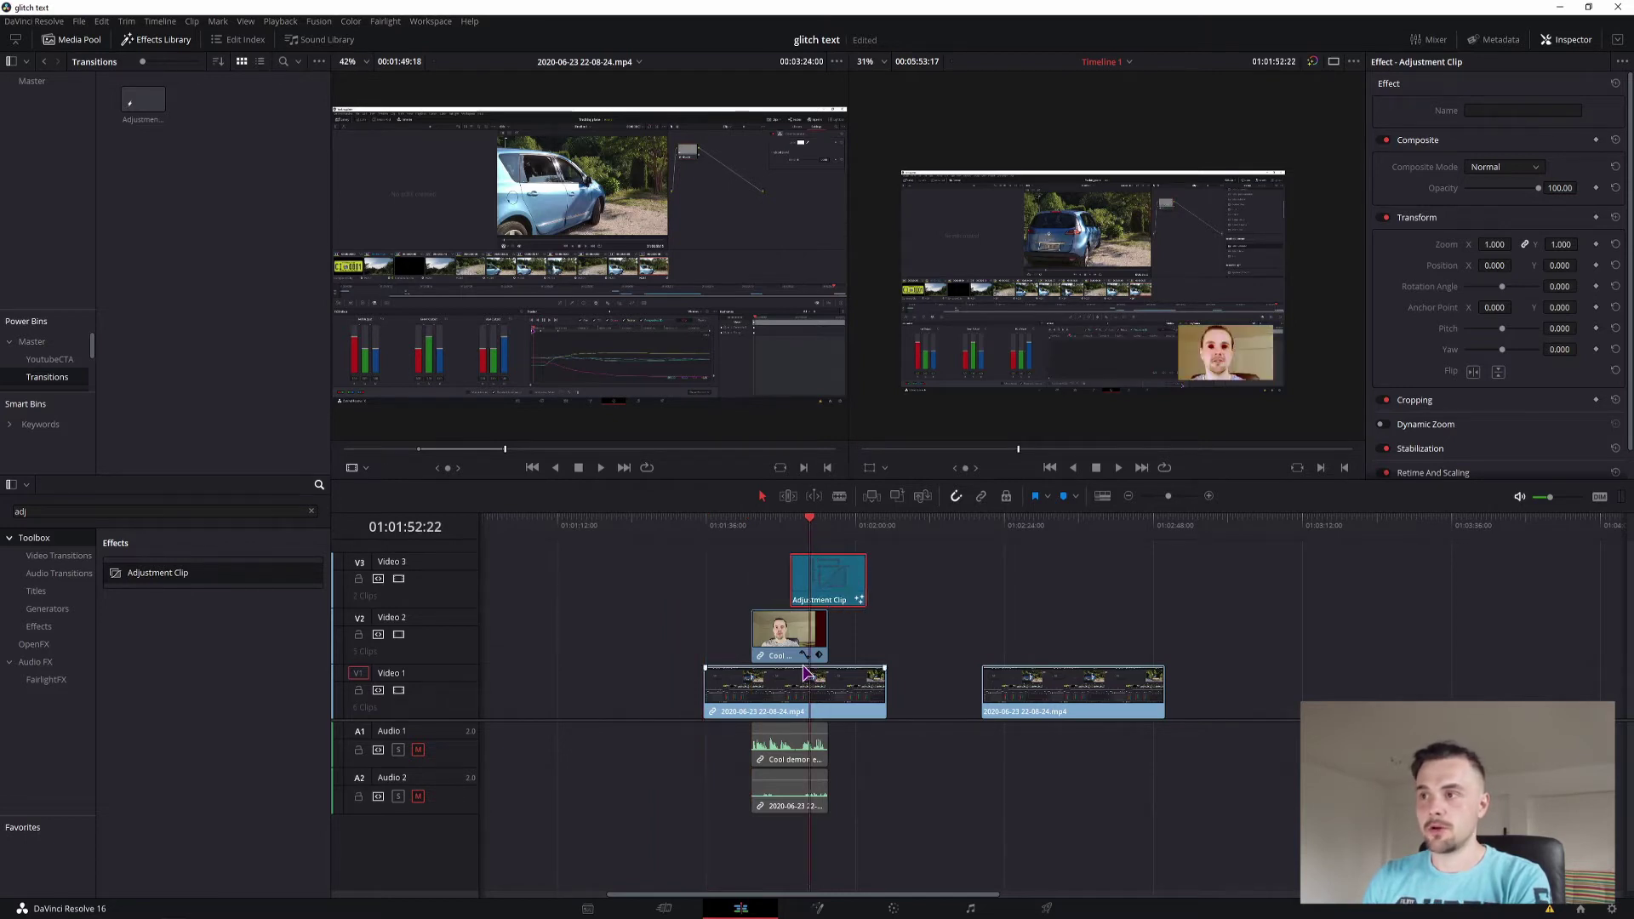
left_click(842, 525)
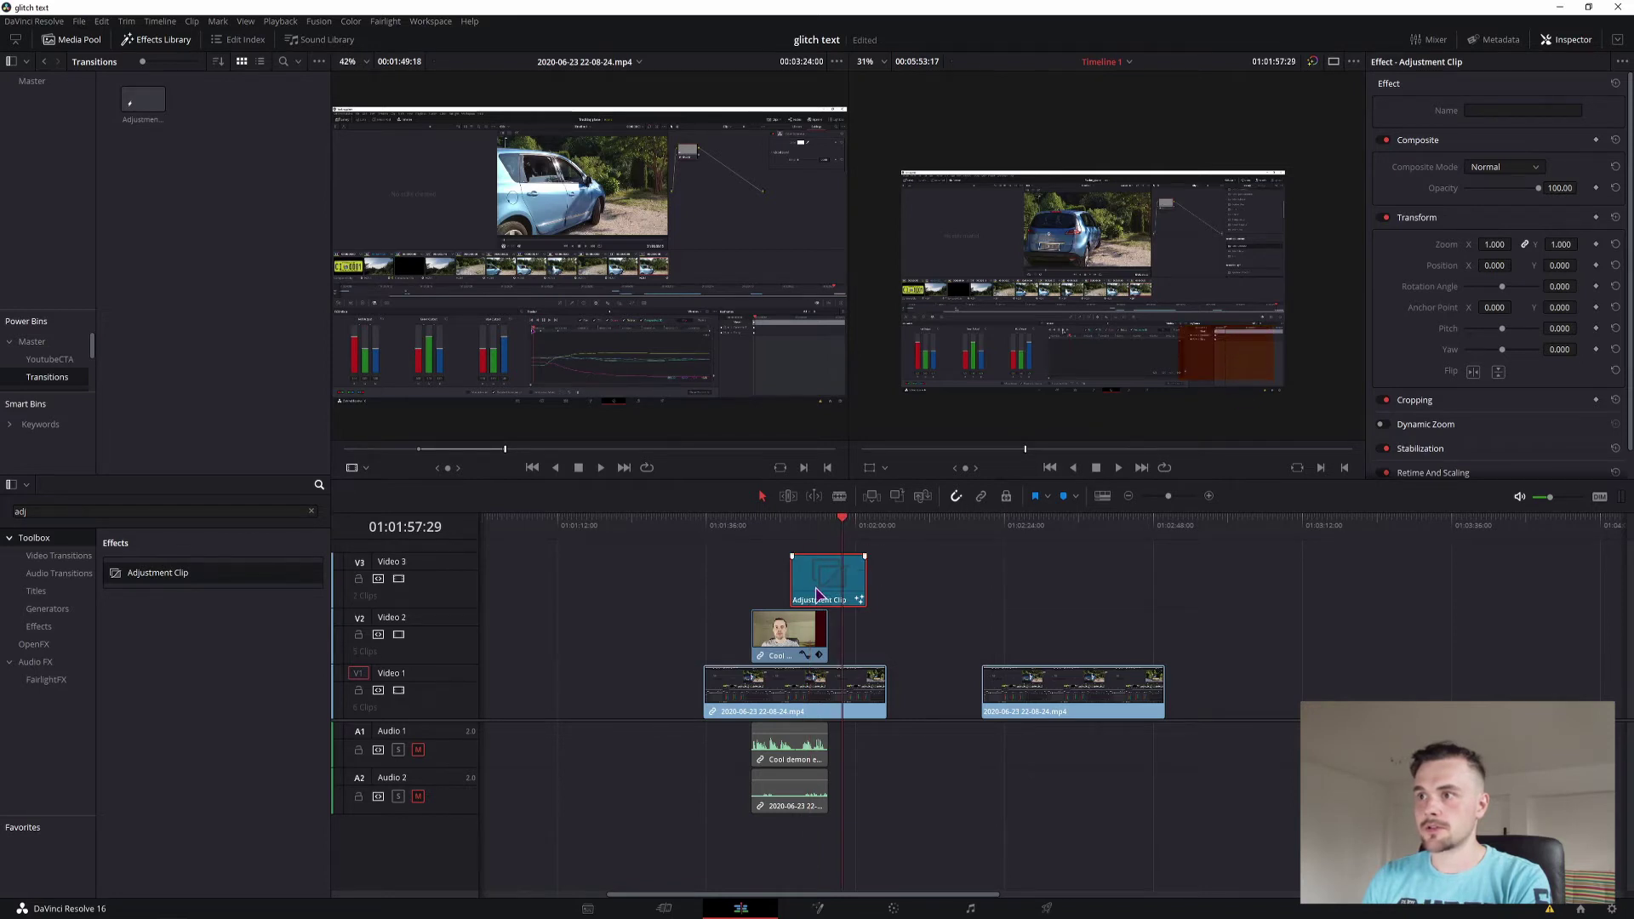
left_click_drag(817, 594, 777, 593)
left_click(784, 525)
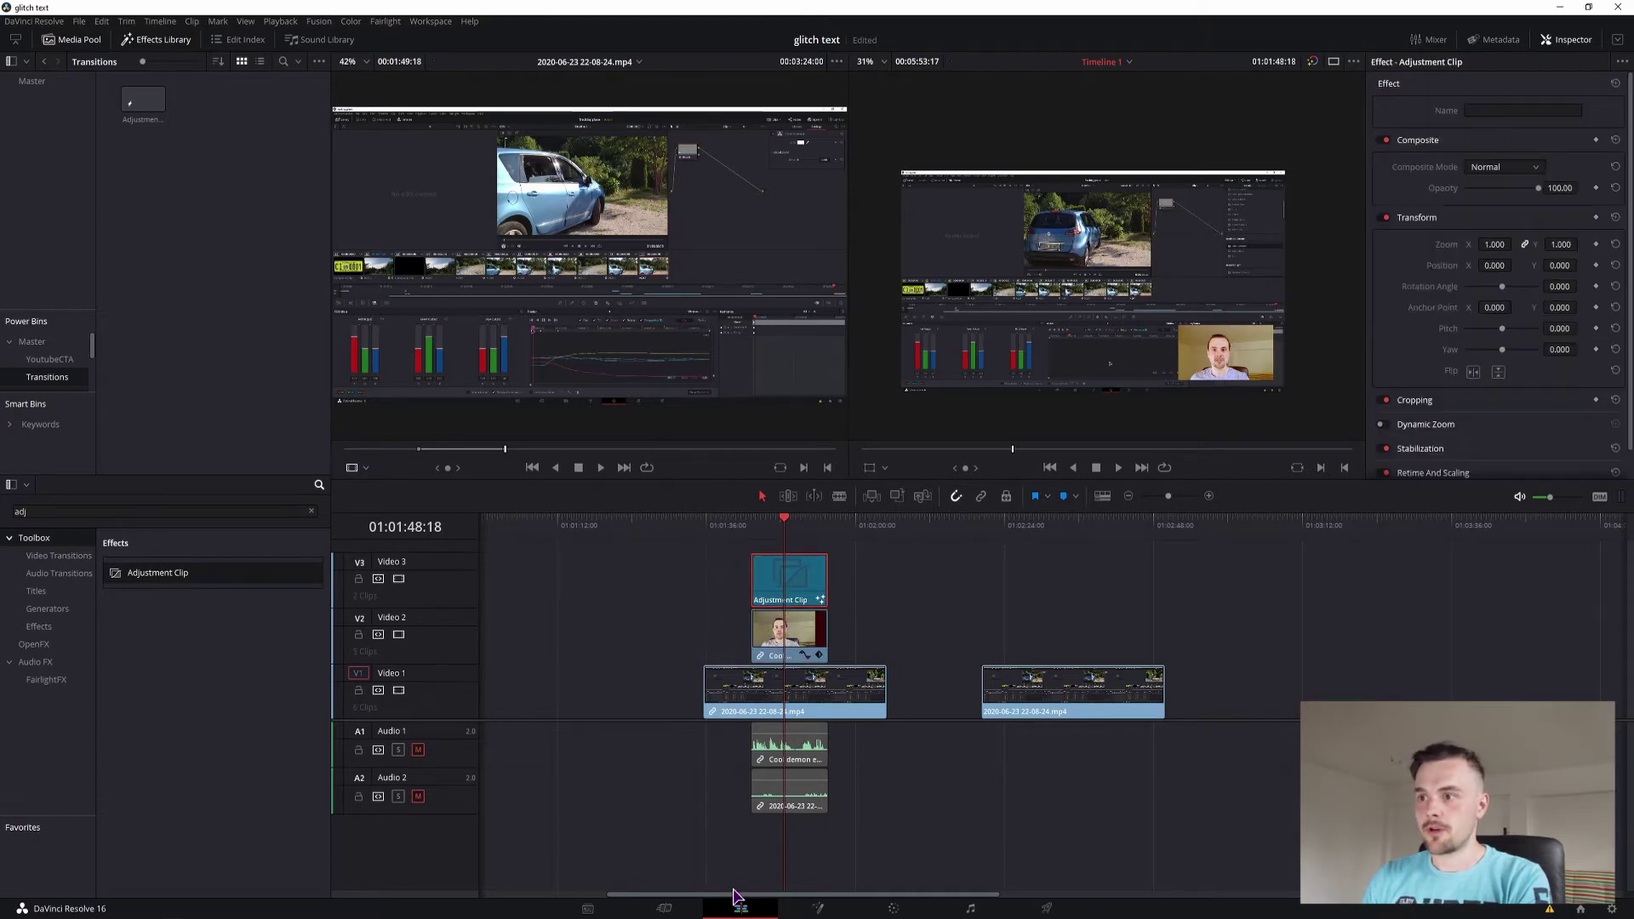
Return to the Color page via Fusion, open the Window palette and switch the rectangle window off
left_click(817, 908)
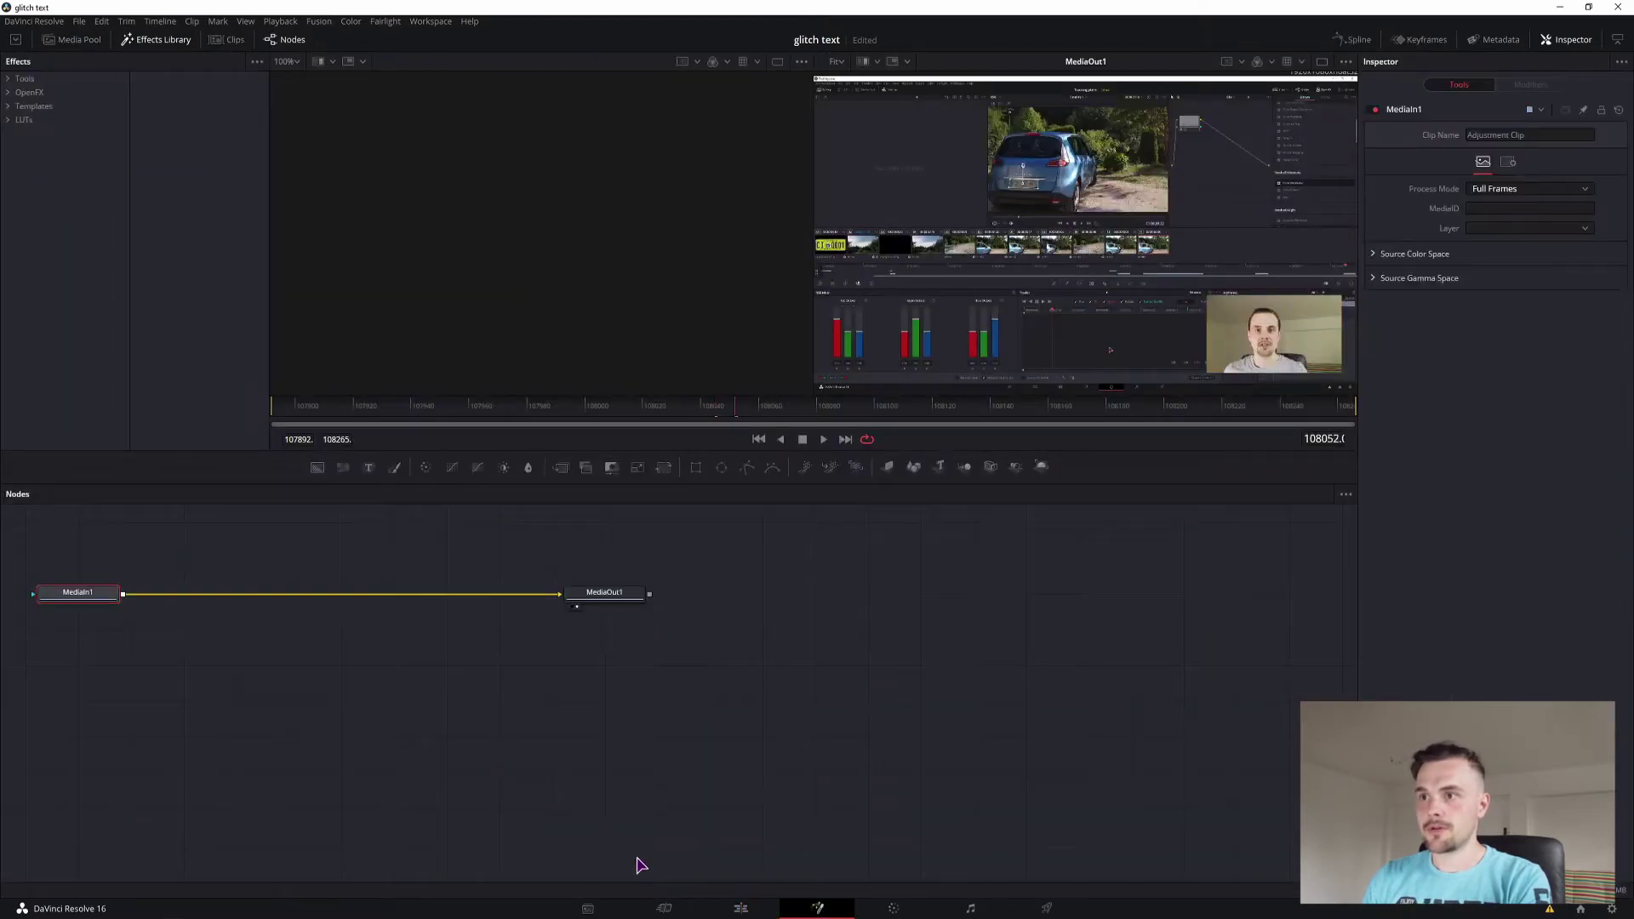
left_click(889, 908)
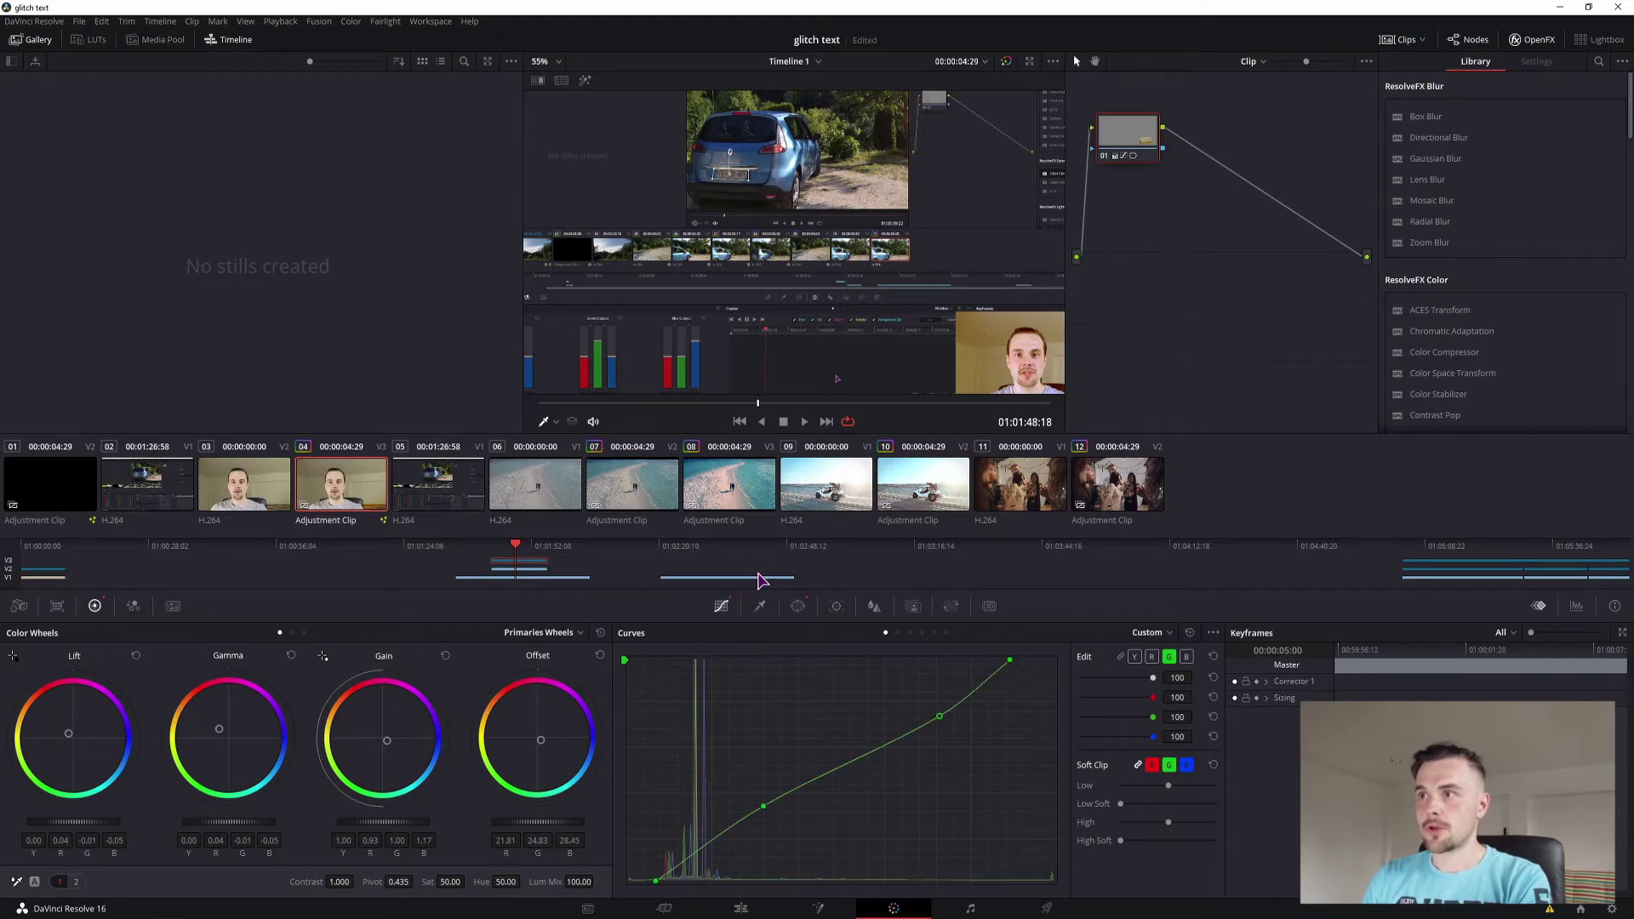
key("alt+w")
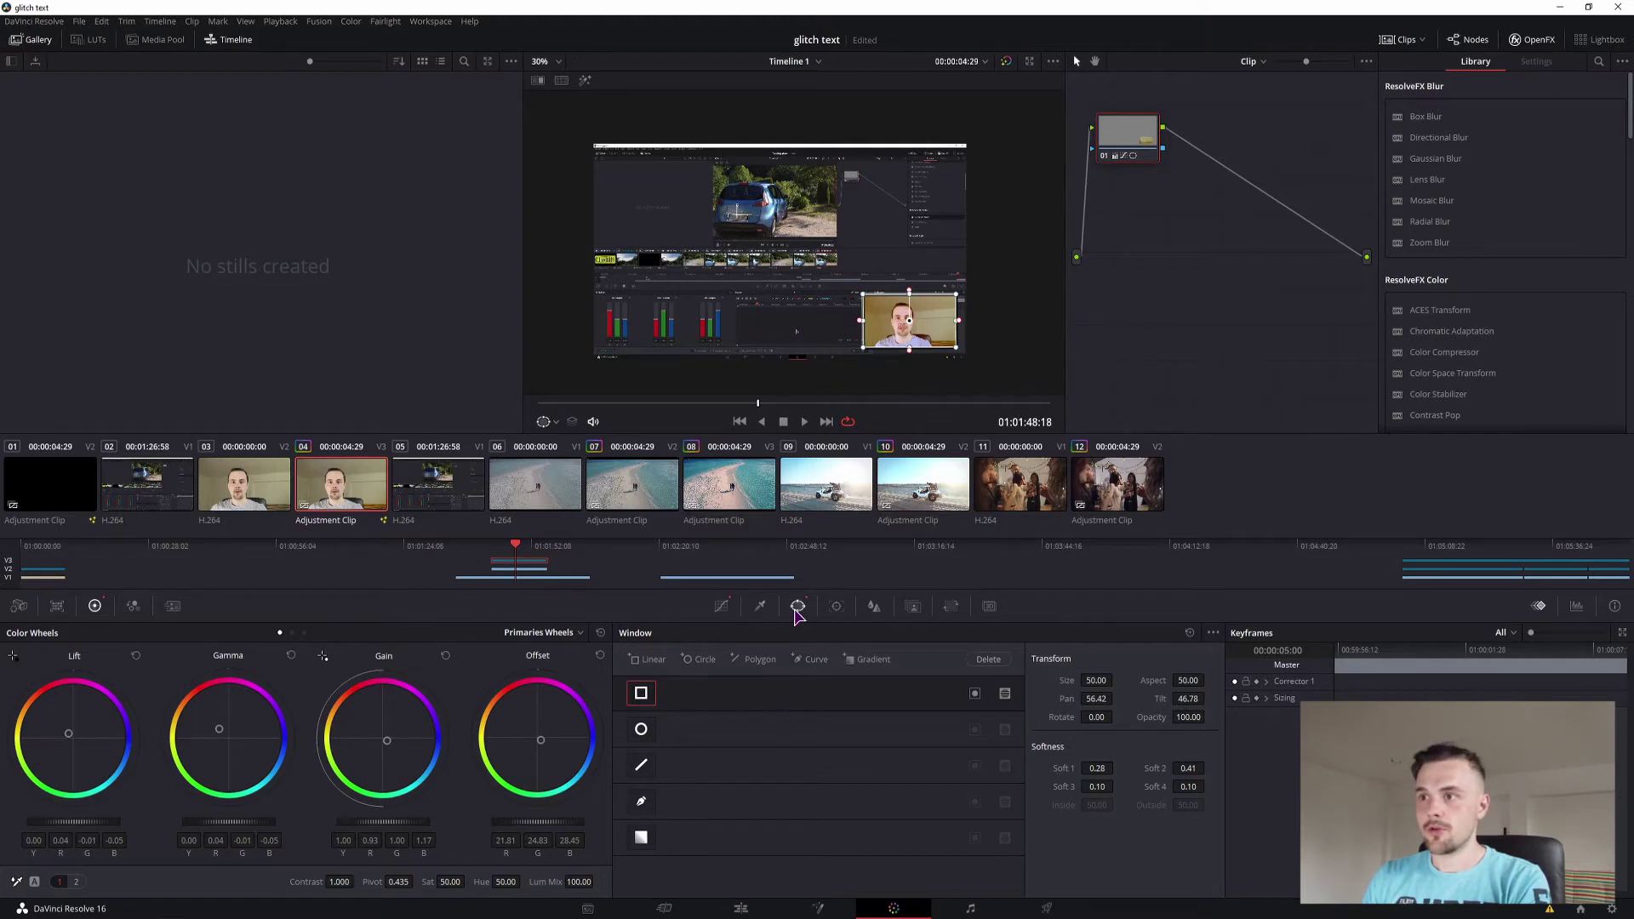
left_click(641, 694)
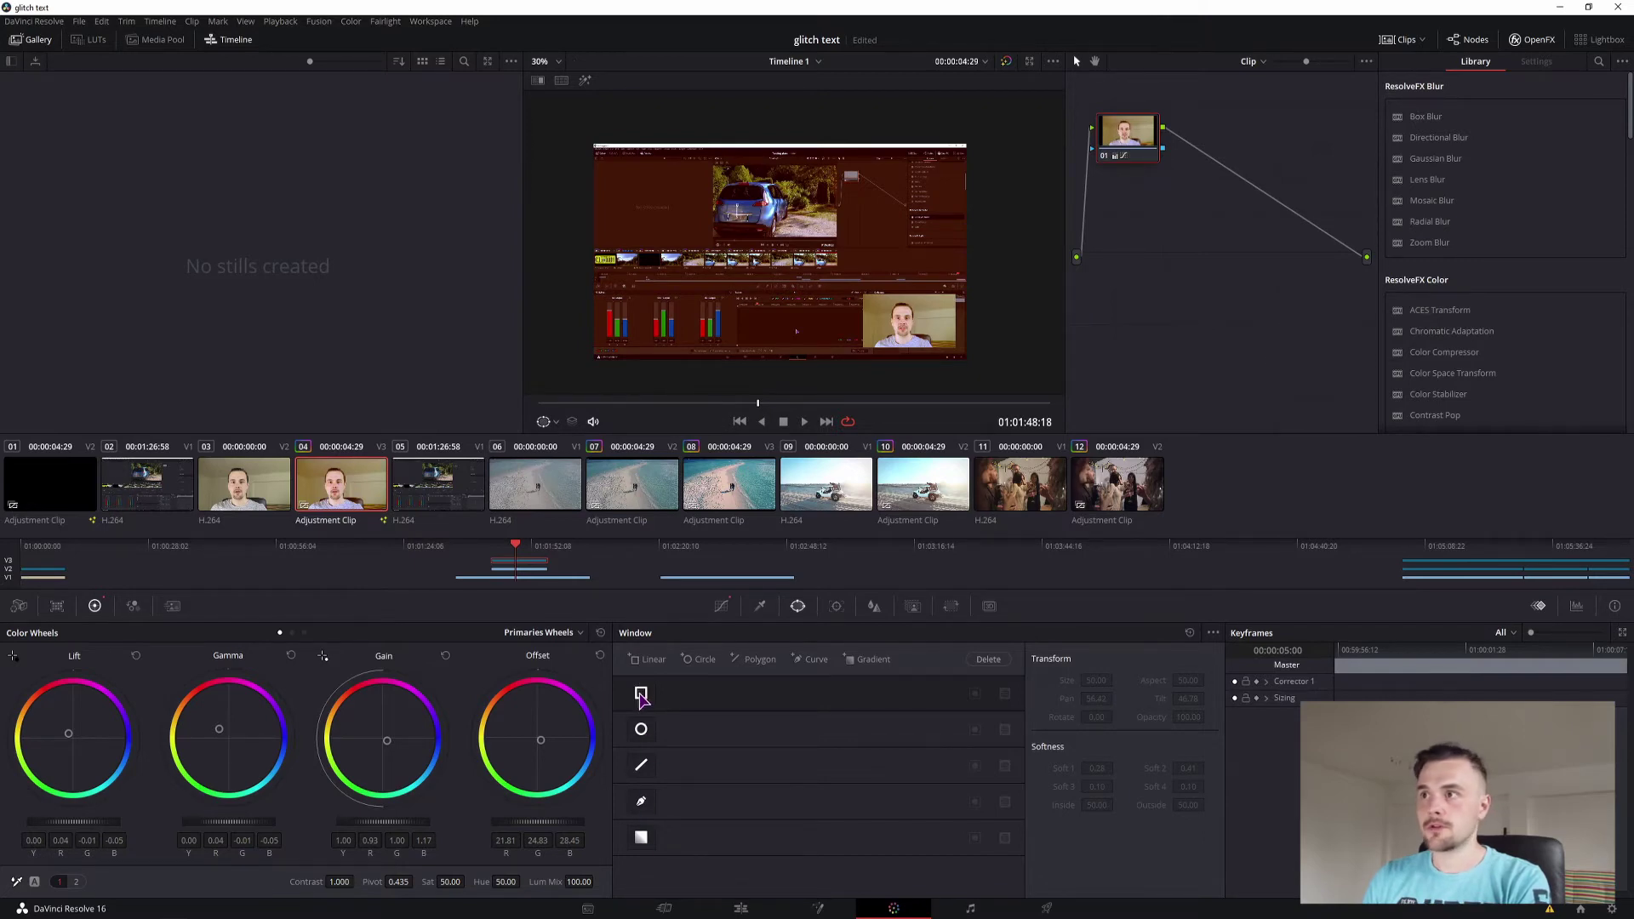
Re-enable the rectangle window, then try and remove softness on its edge
left_click(640, 694)
left_click(643, 693)
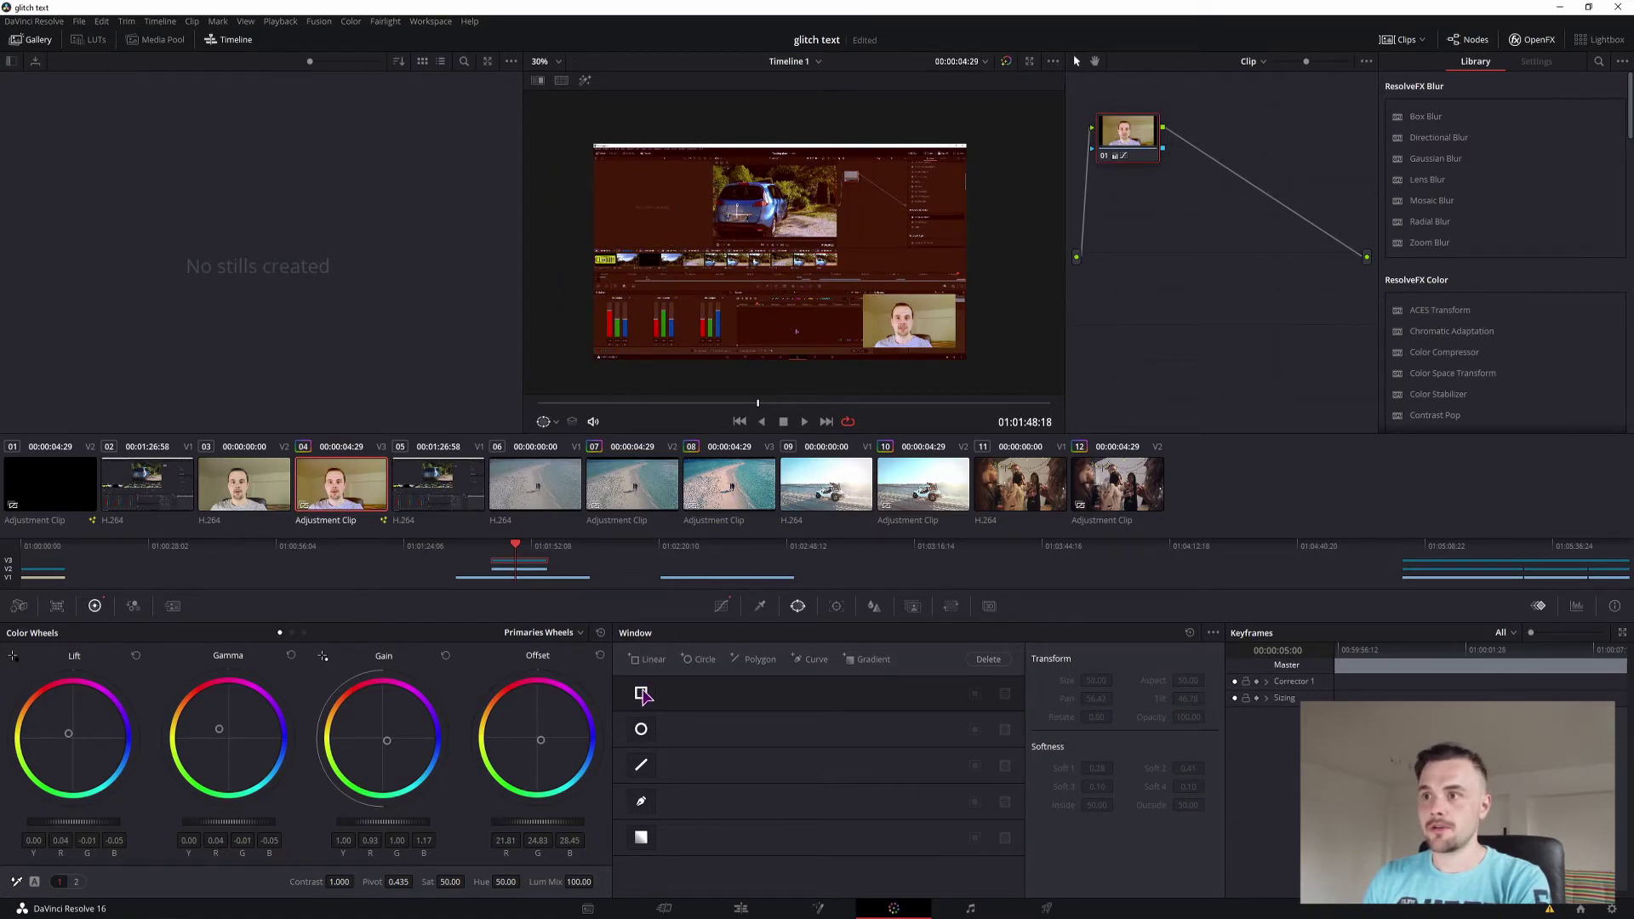
left_click(644, 693)
left_click_drag(862, 322, 903, 280)
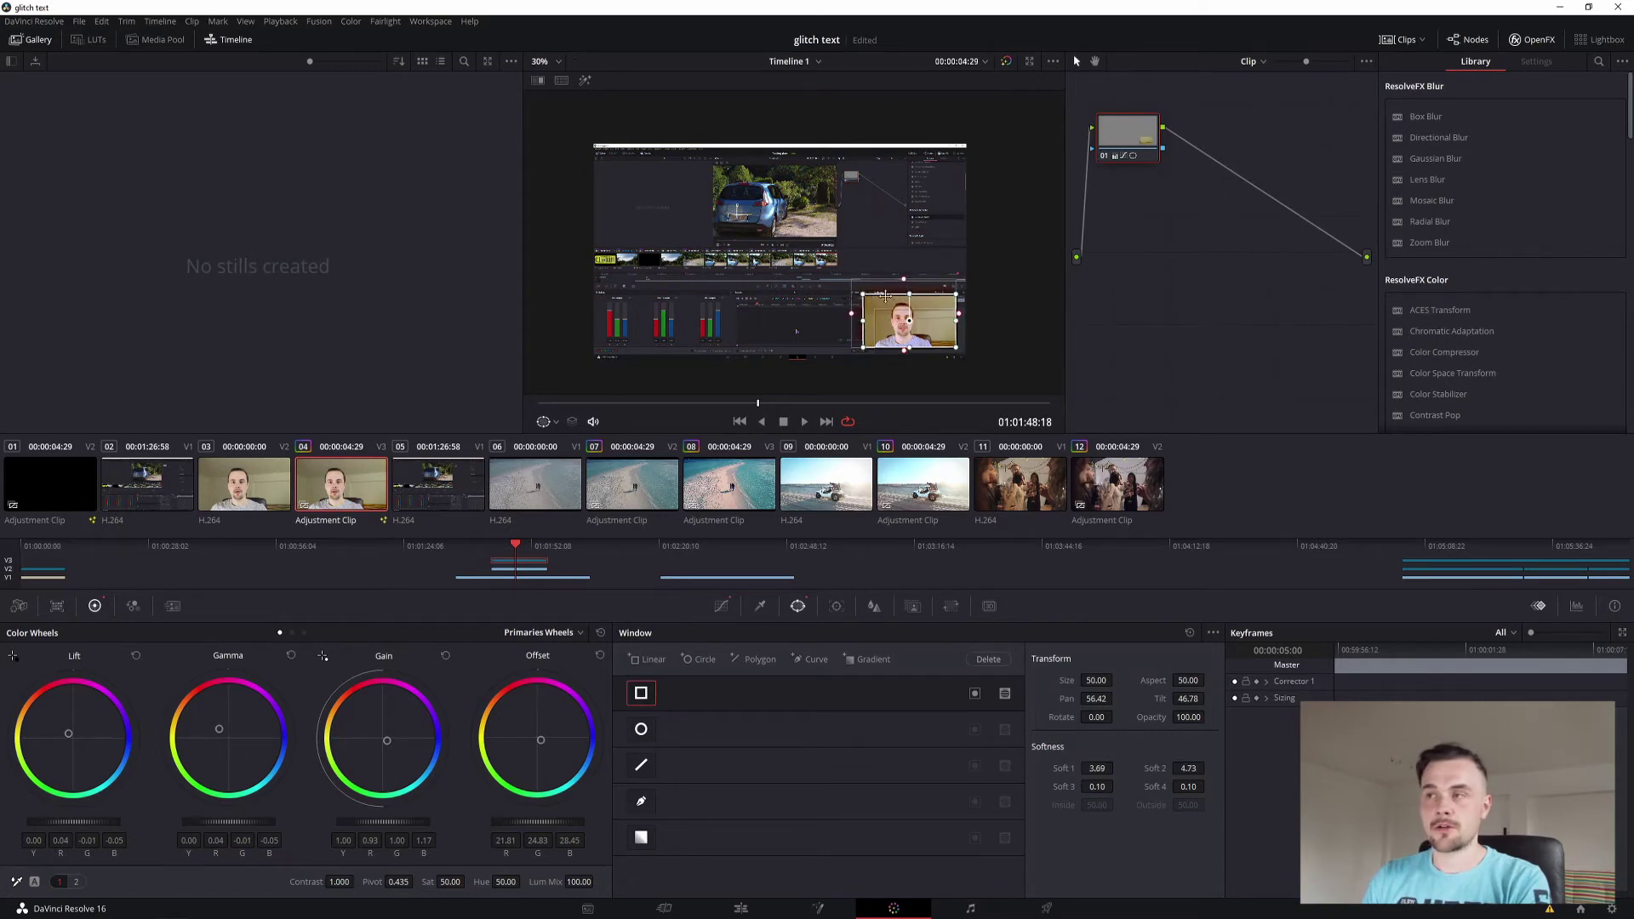
left_click_drag(905, 282, 863, 328)
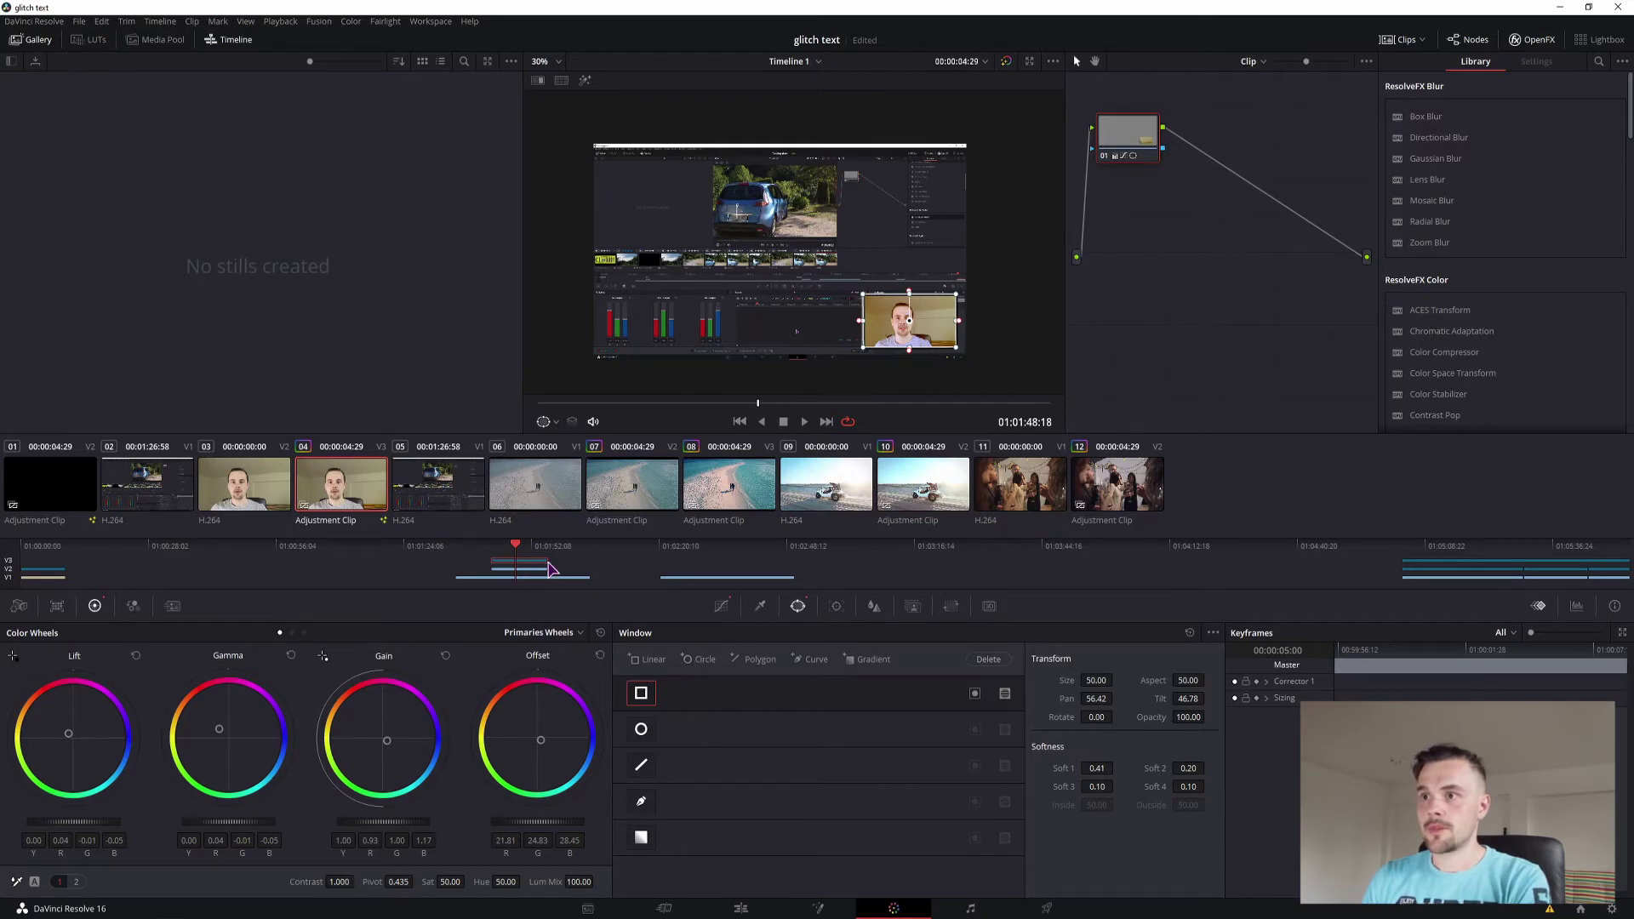
Select the luma curve and shift the Lift and Gain wheels toward blue, then return to Edit
left_click(721, 606)
left_click(1135, 657)
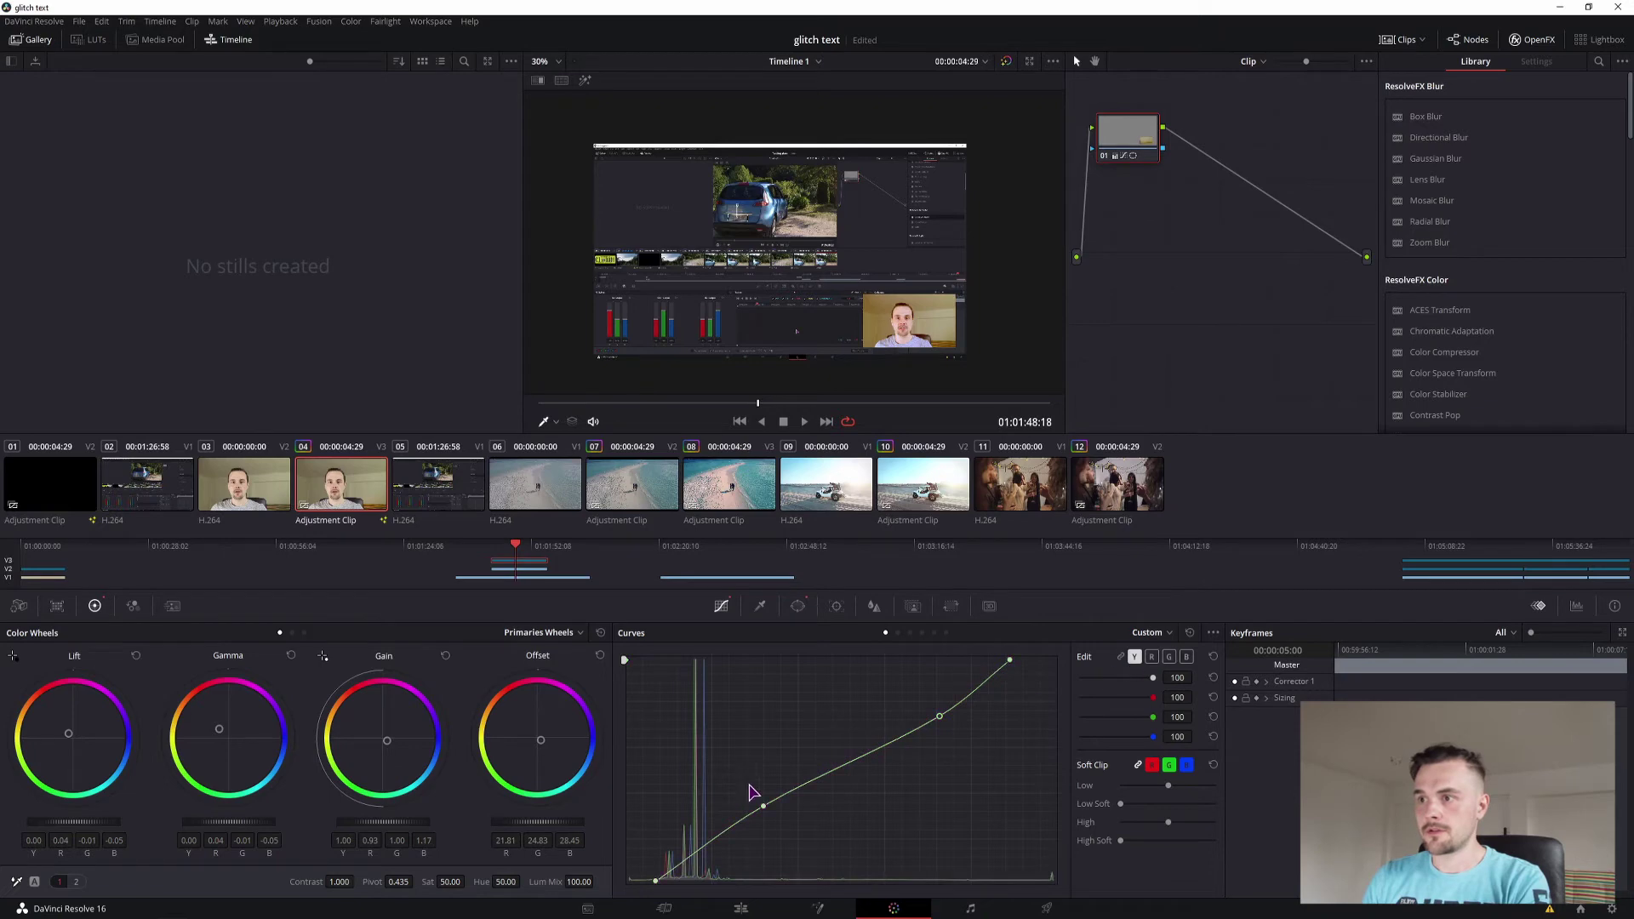
left_click_drag(69, 738, 68, 737)
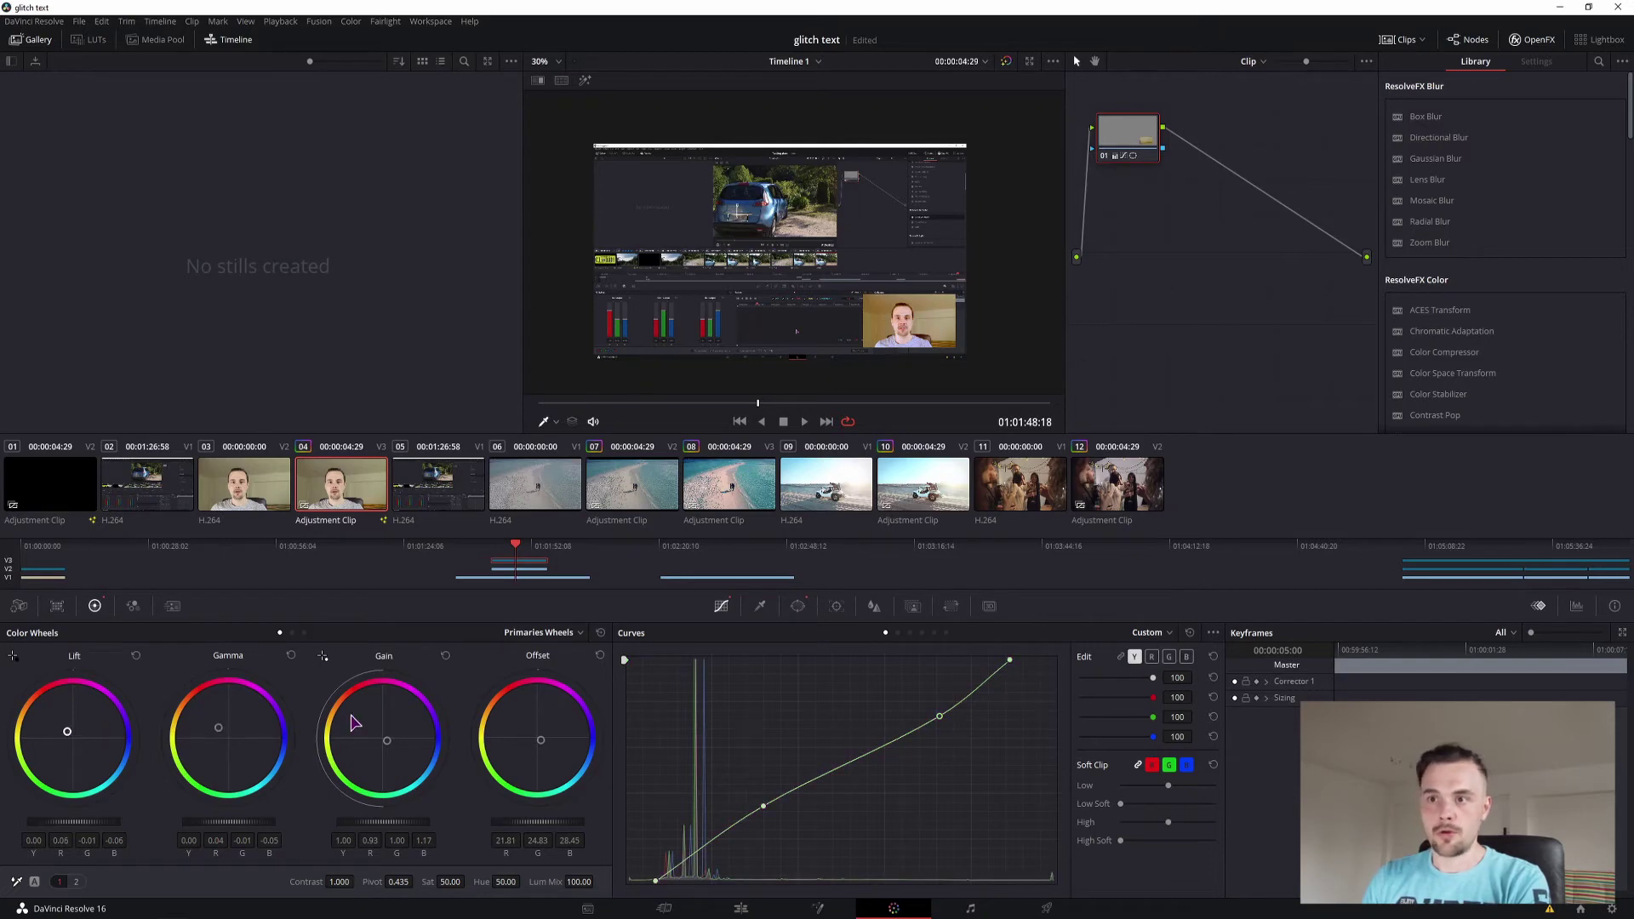
left_click_drag(355, 723, 434, 757)
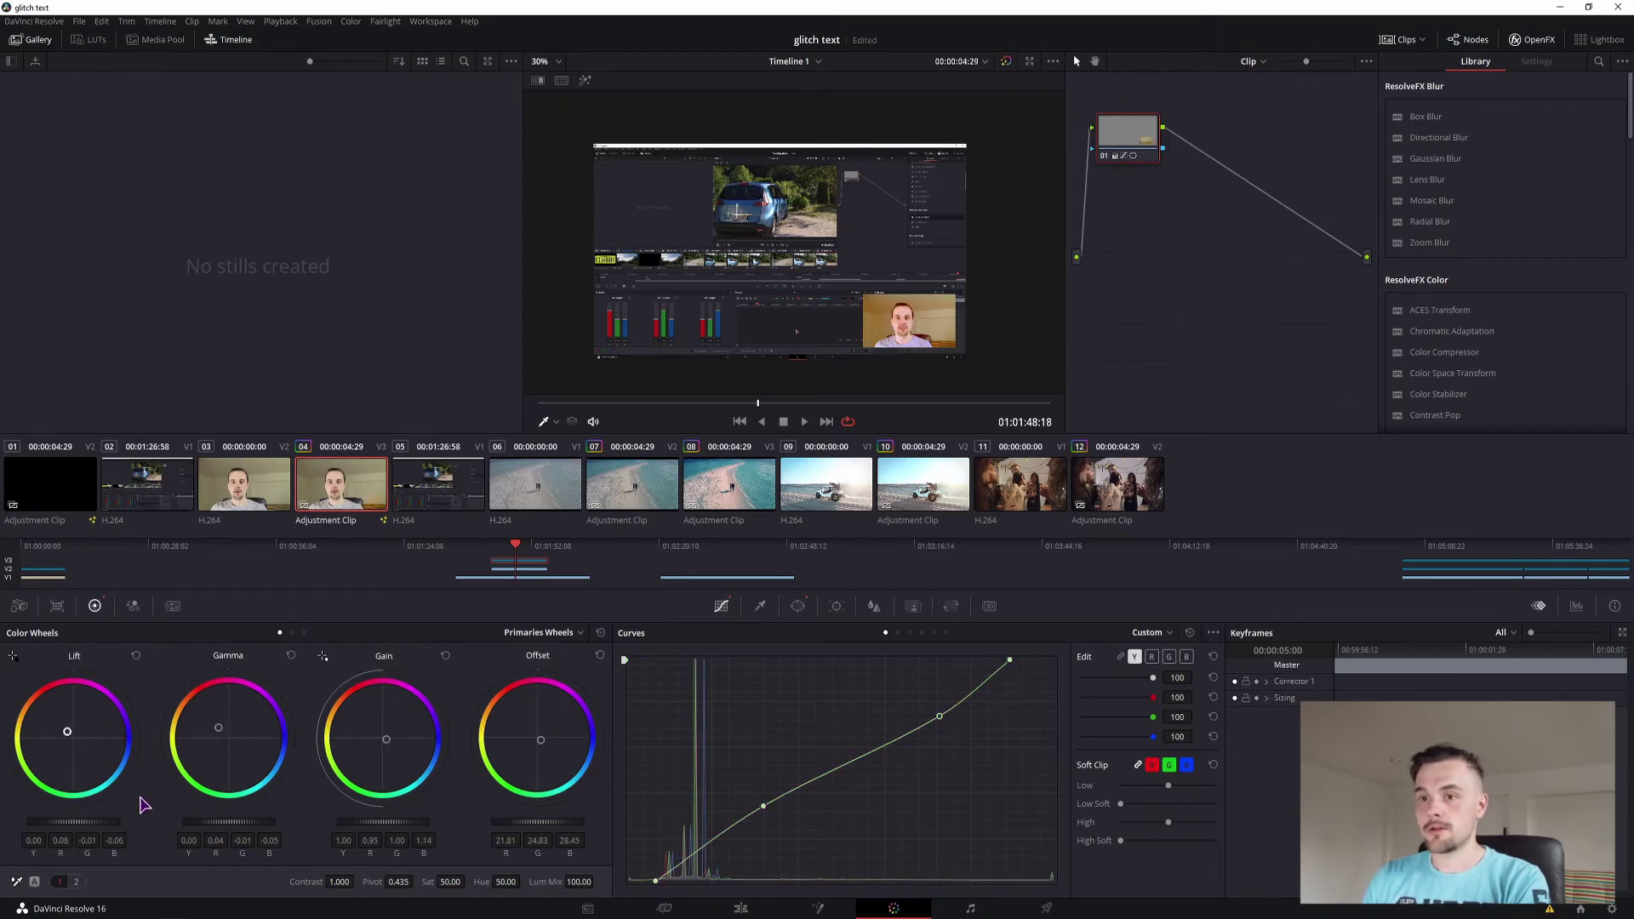
key("shift+4")
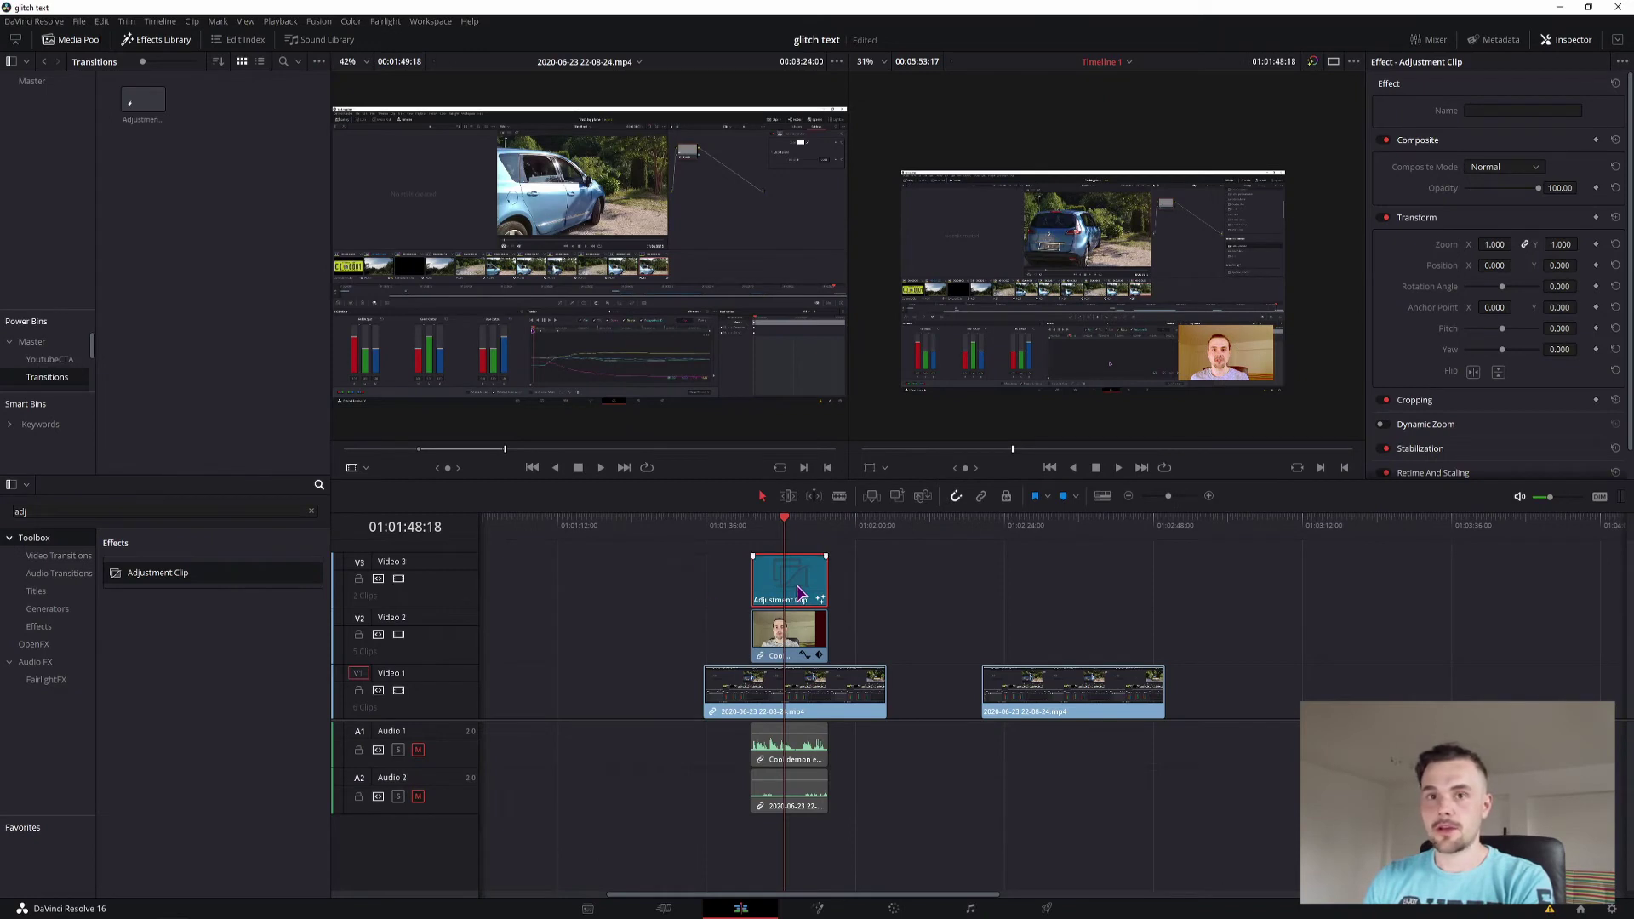
Save the graded adjustment clip to the Transitions power bin and remove the extra V2 copy
left_click_drag(792, 591, 1059, 629)
left_click(1040, 528)
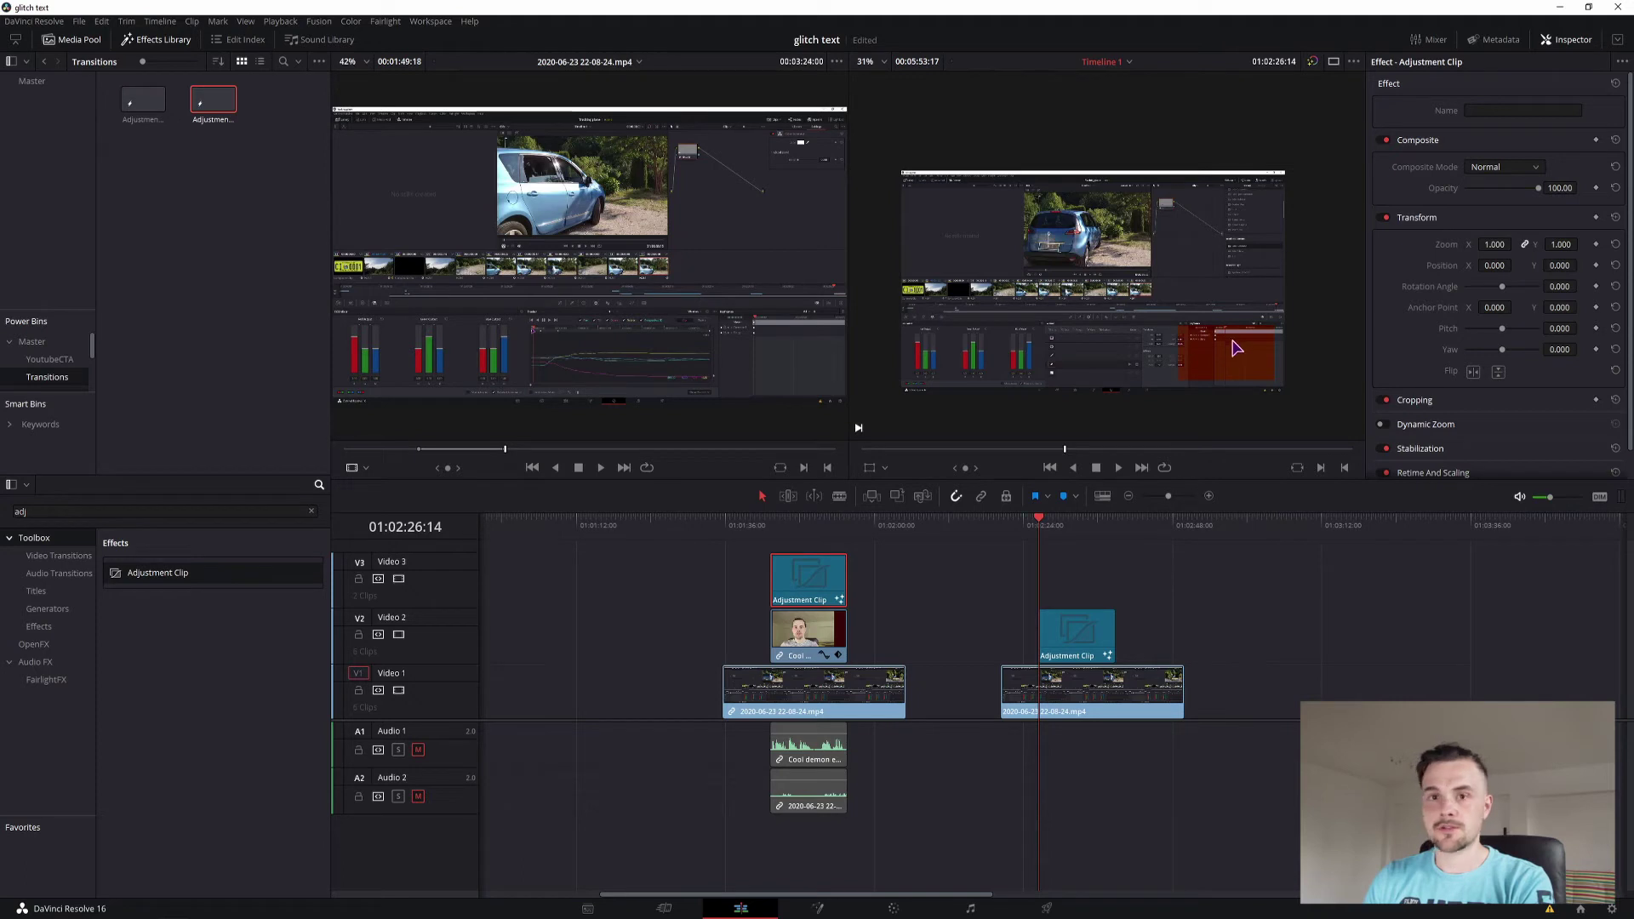
left_click(1079, 634)
key("ctrl+z")
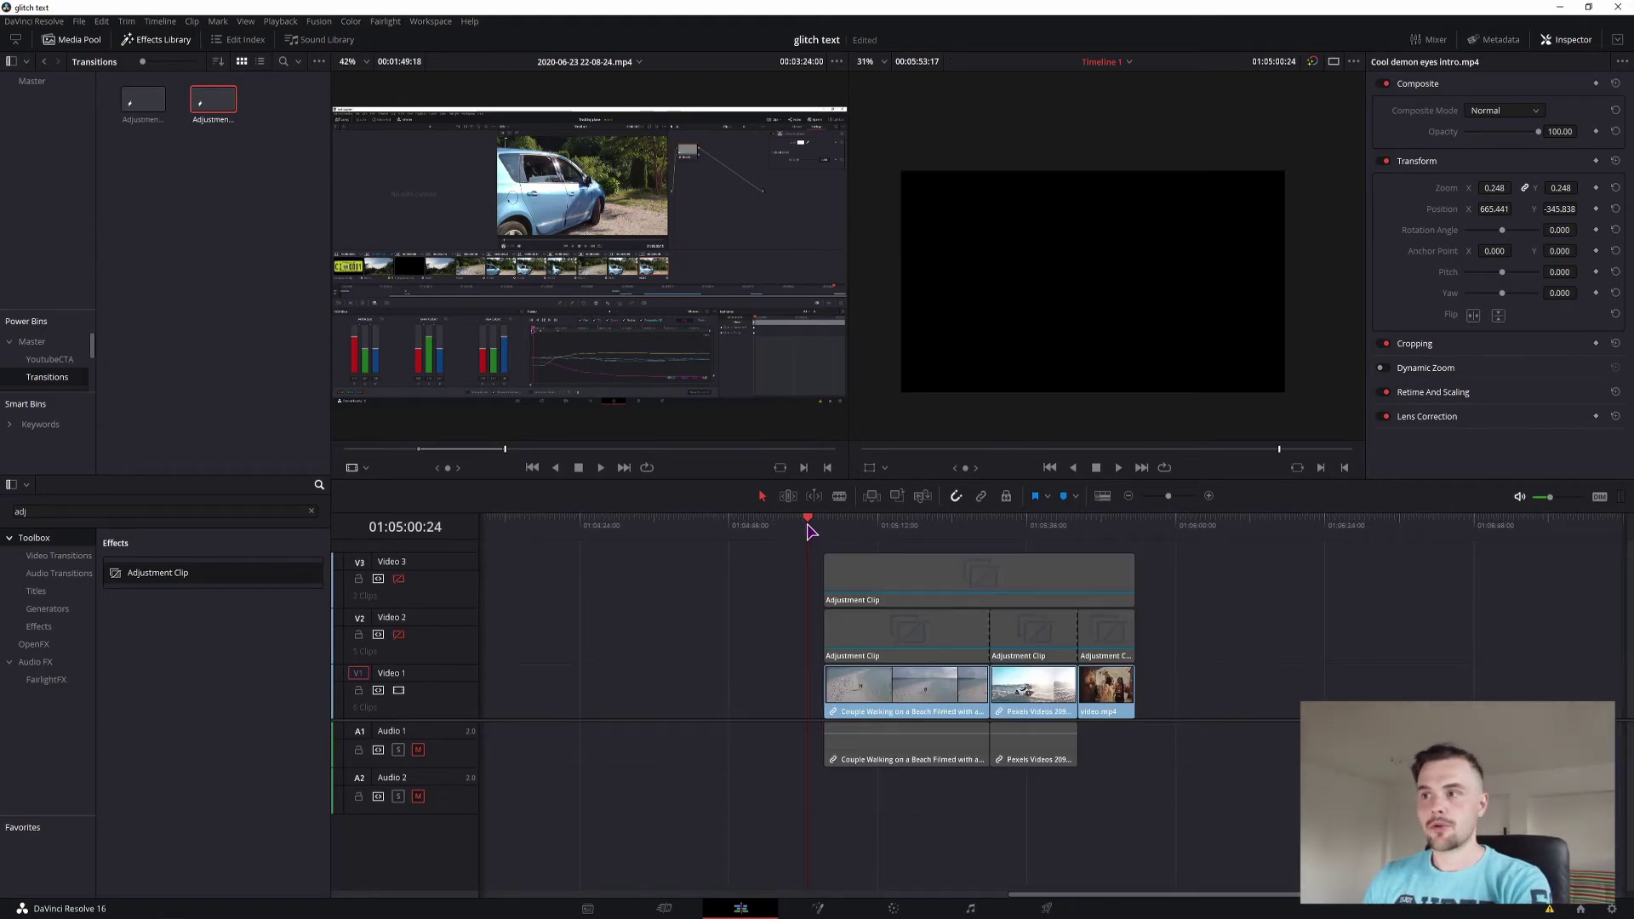
Enable the Video 2 adjustment clips and review their effect on the beach, buggy and party clips
left_click_drag(809, 528, 1020, 531)
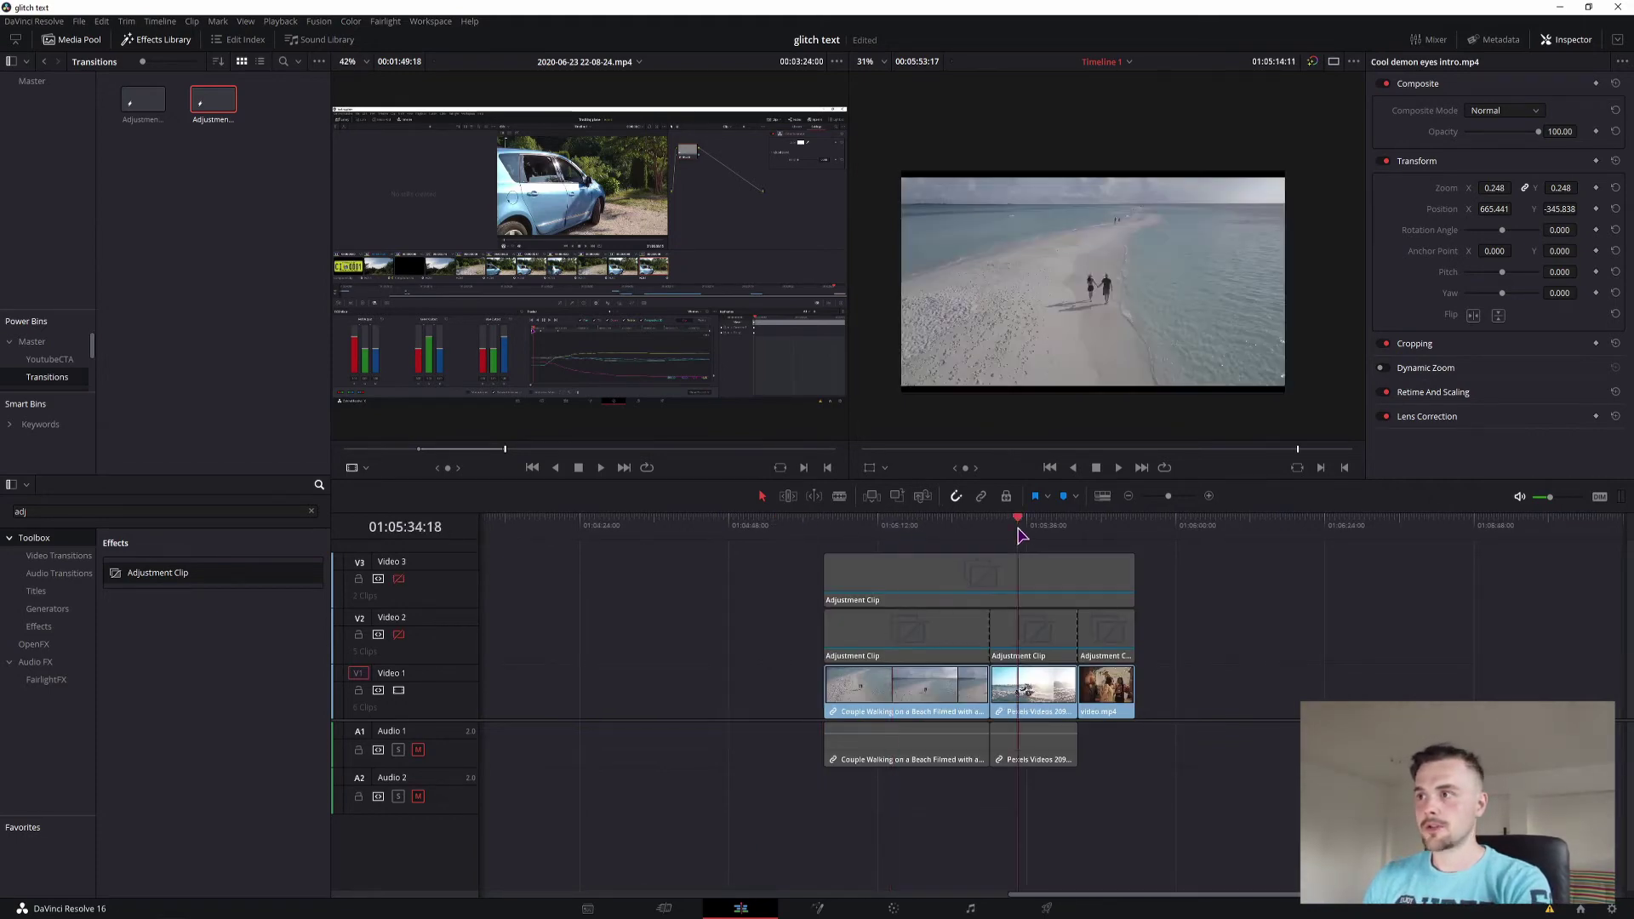
left_click(1099, 531)
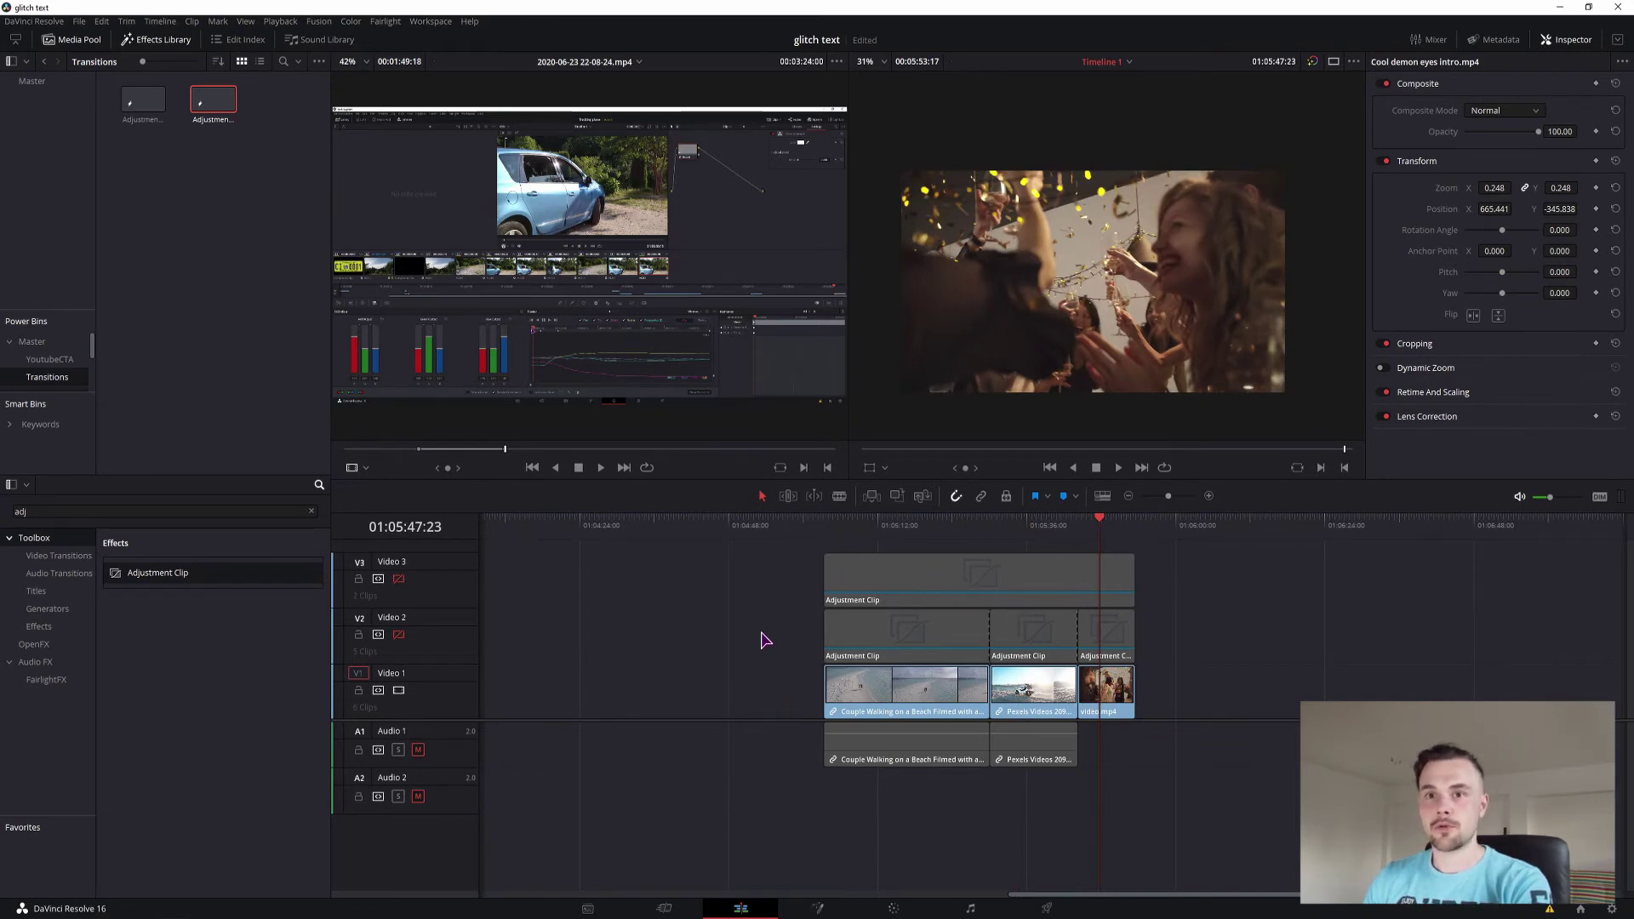
left_click(880, 525)
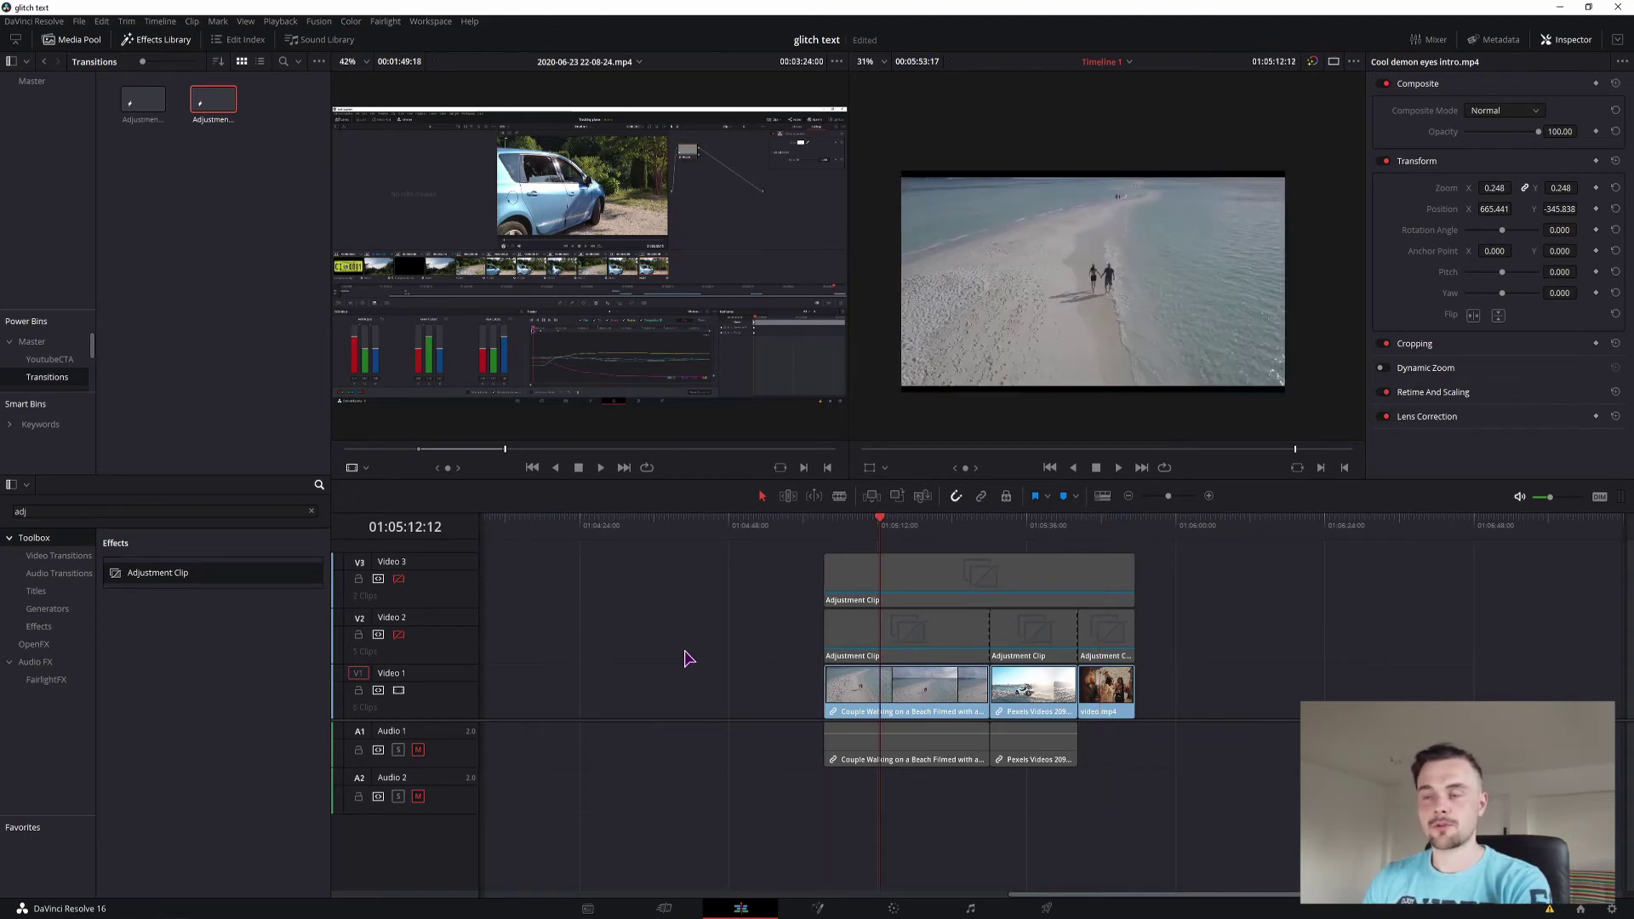
left_click(399, 635)
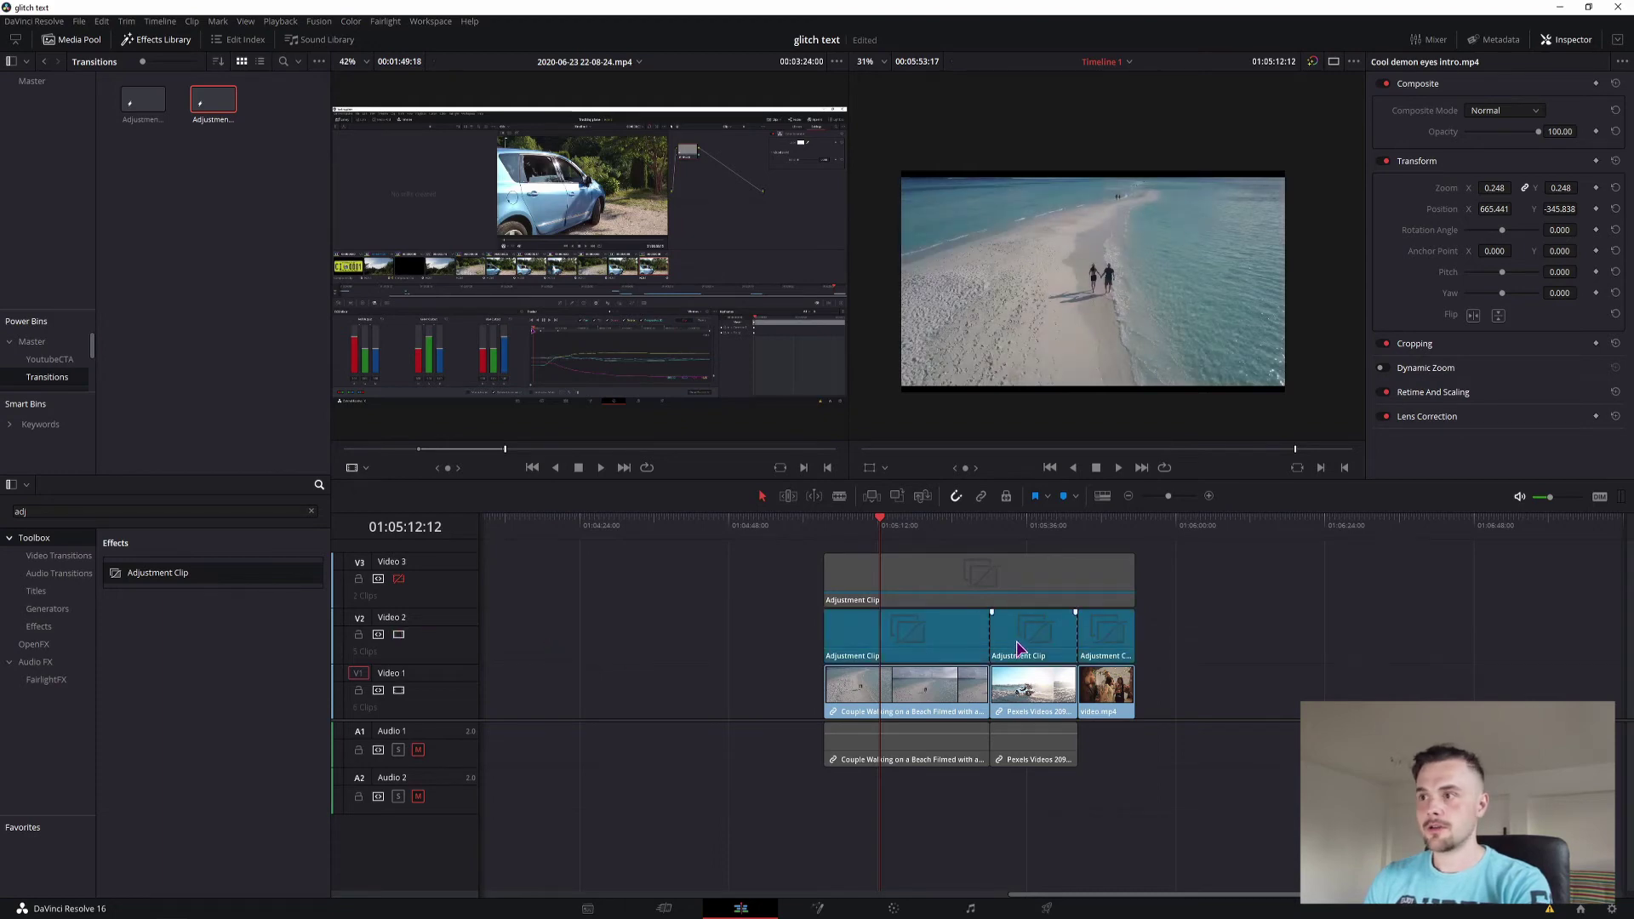
key("space")
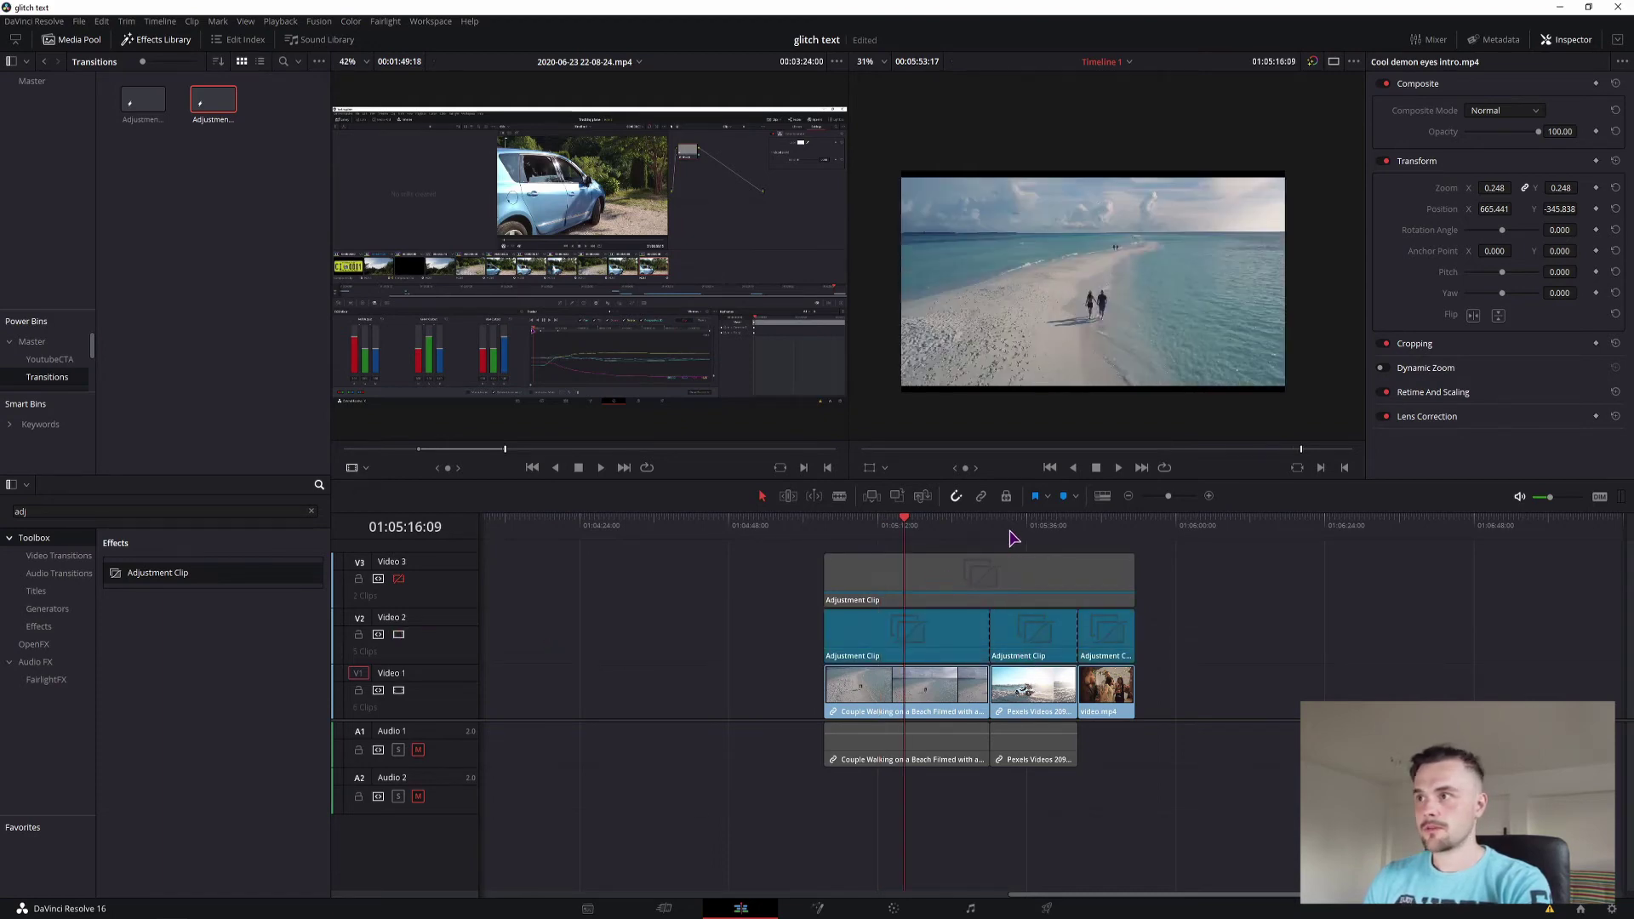
left_click(1010, 529)
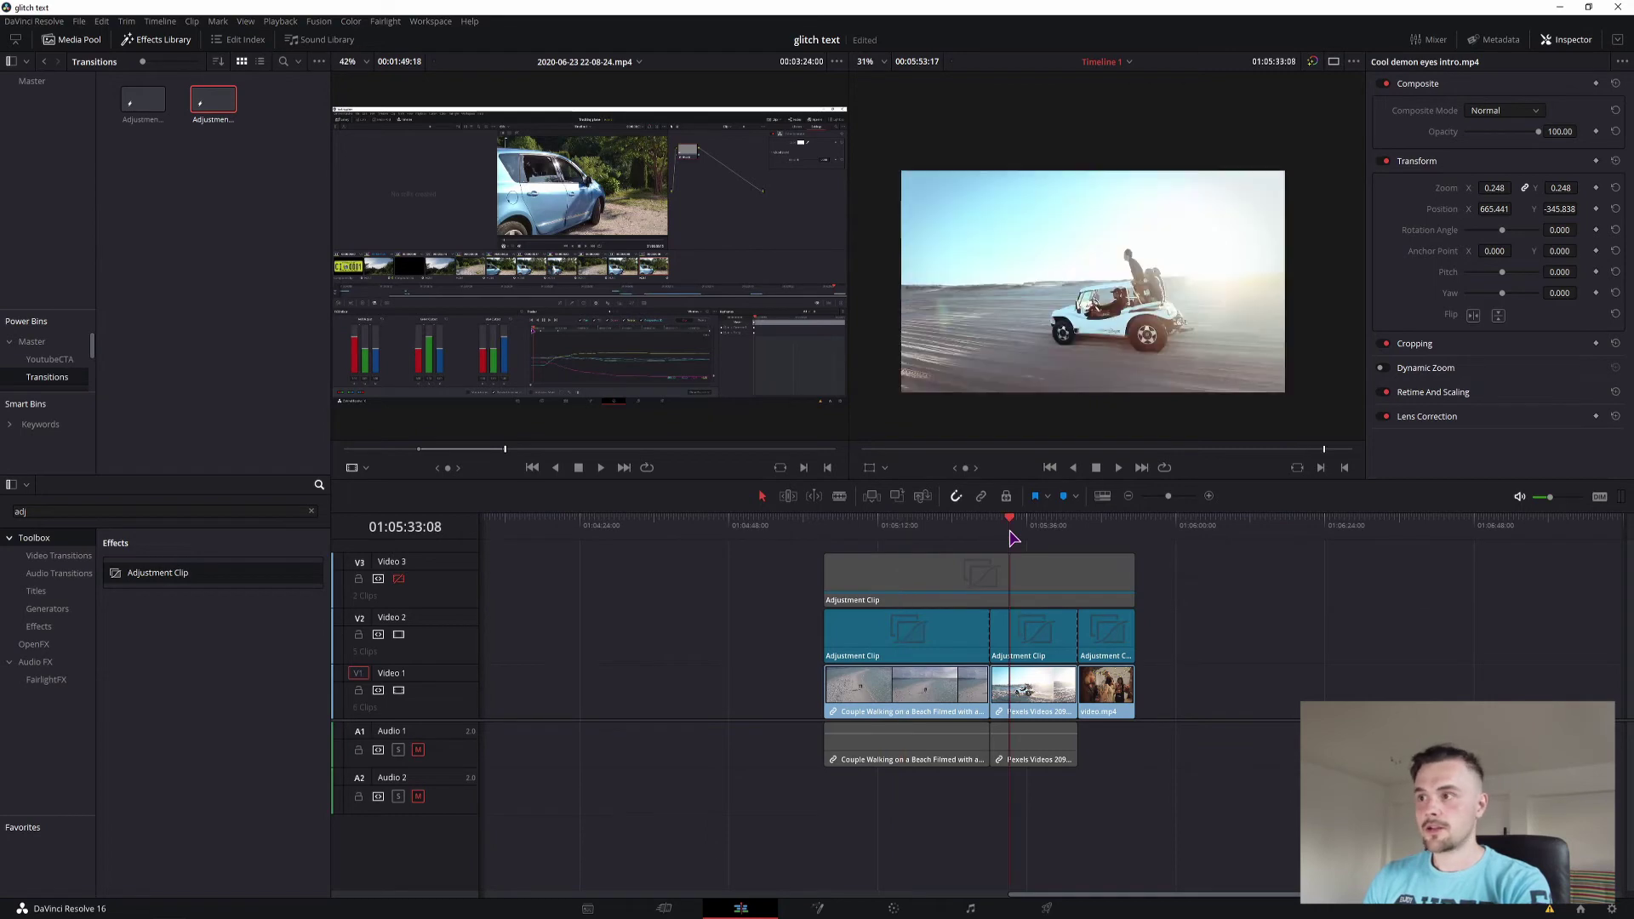
left_click(1100, 531)
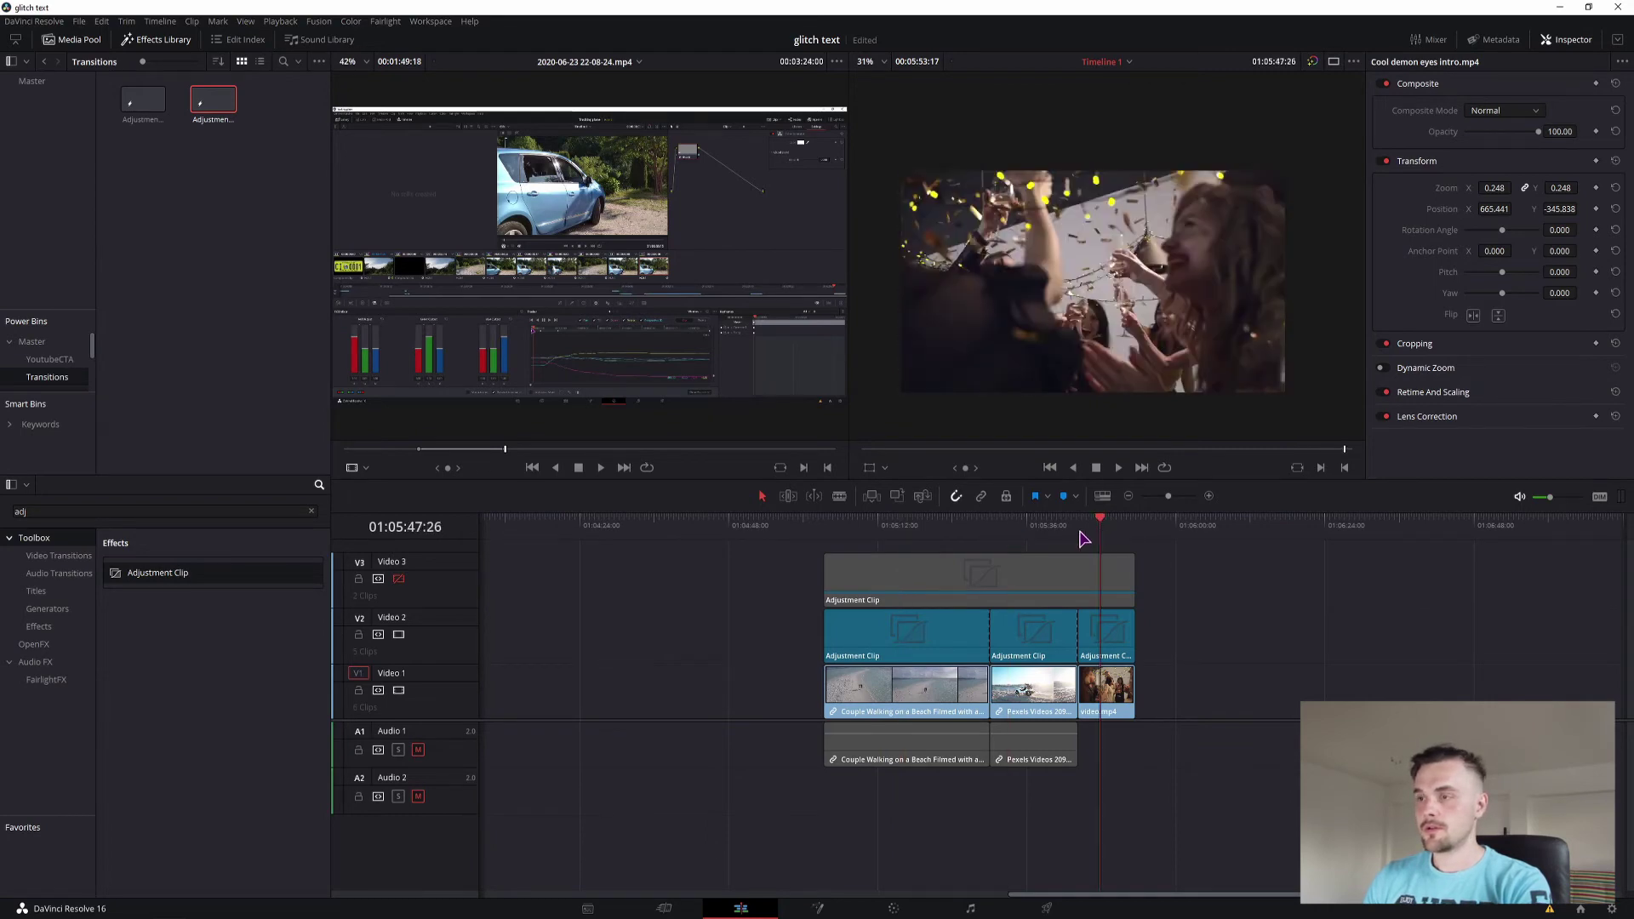
left_click(902, 907)
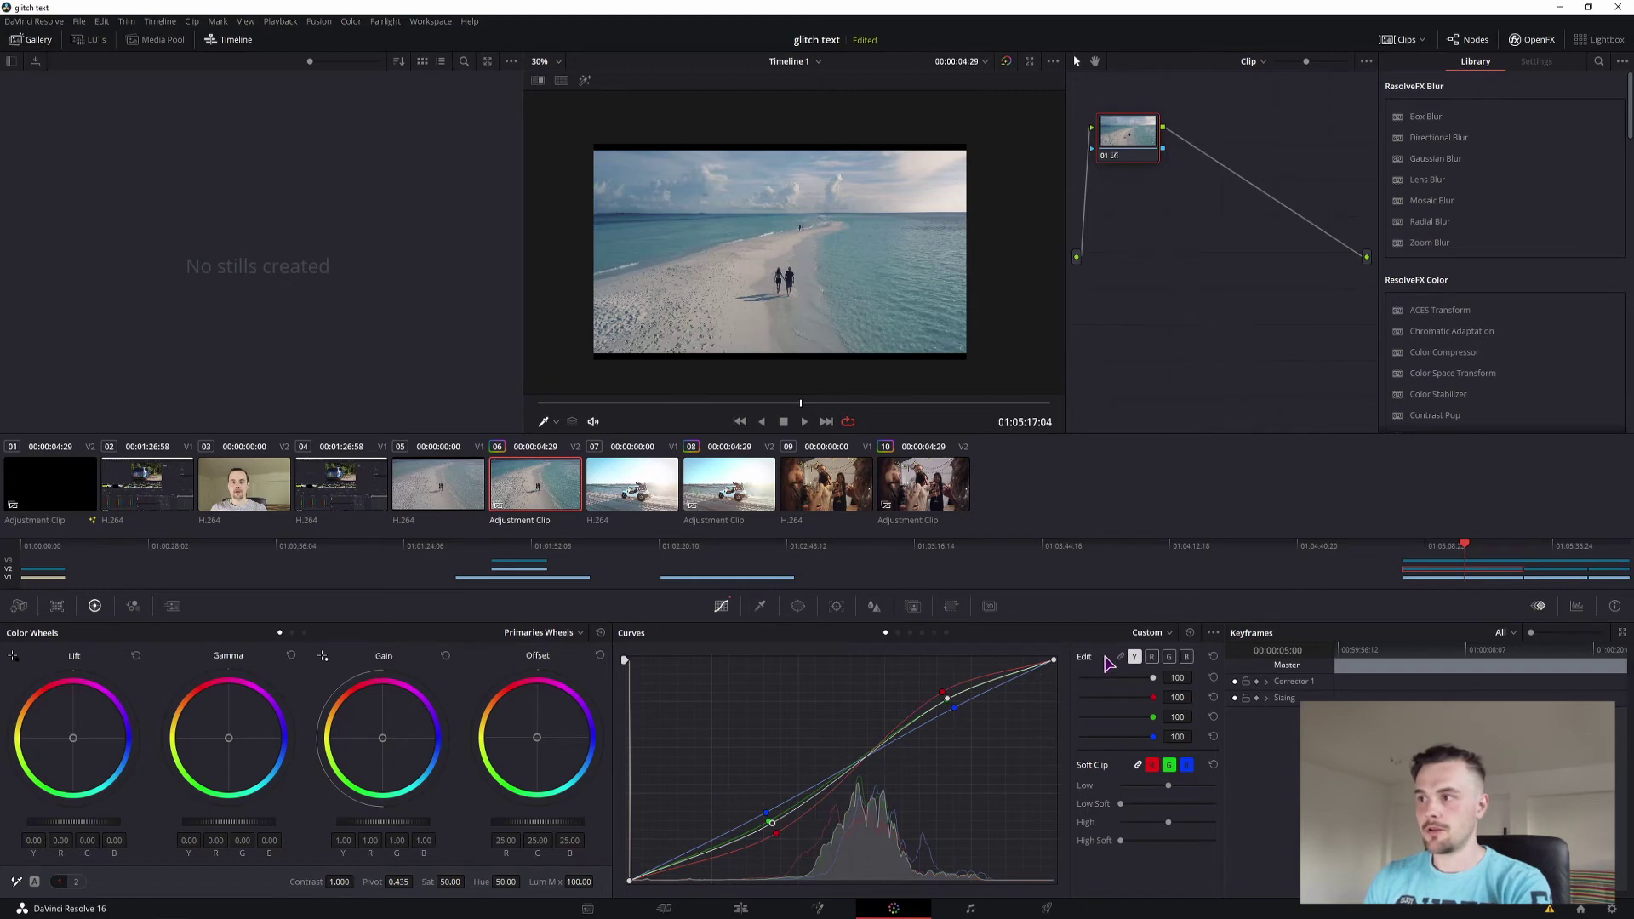
Inspect the blue and red curve channels, then go back to the Edit page
left_click(1186, 658)
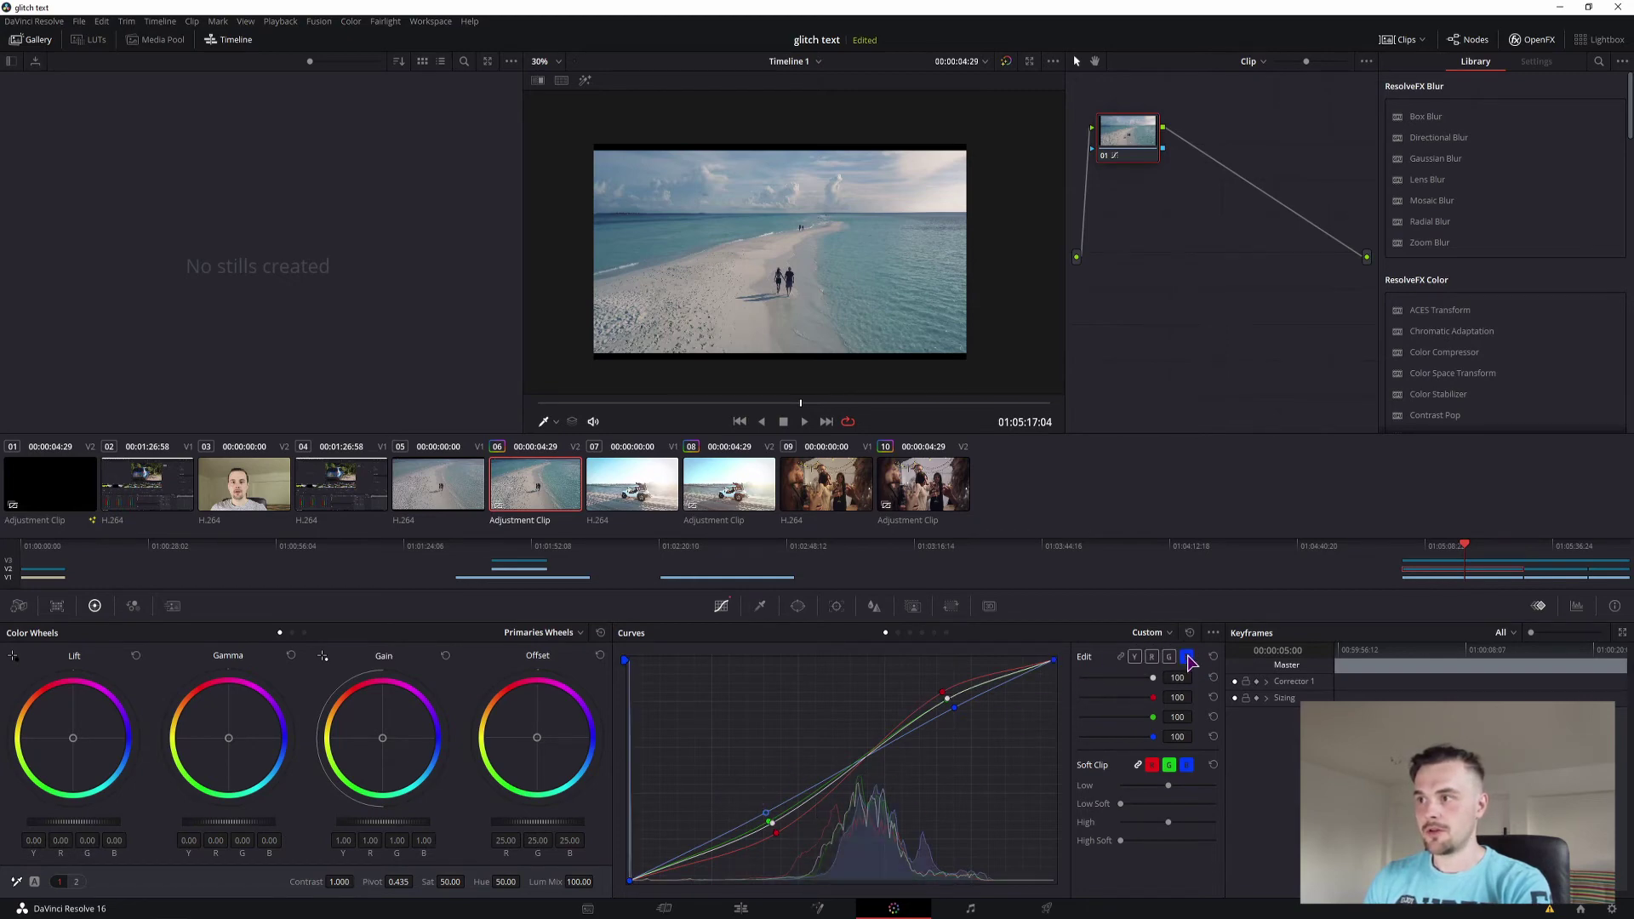
left_click(1151, 658)
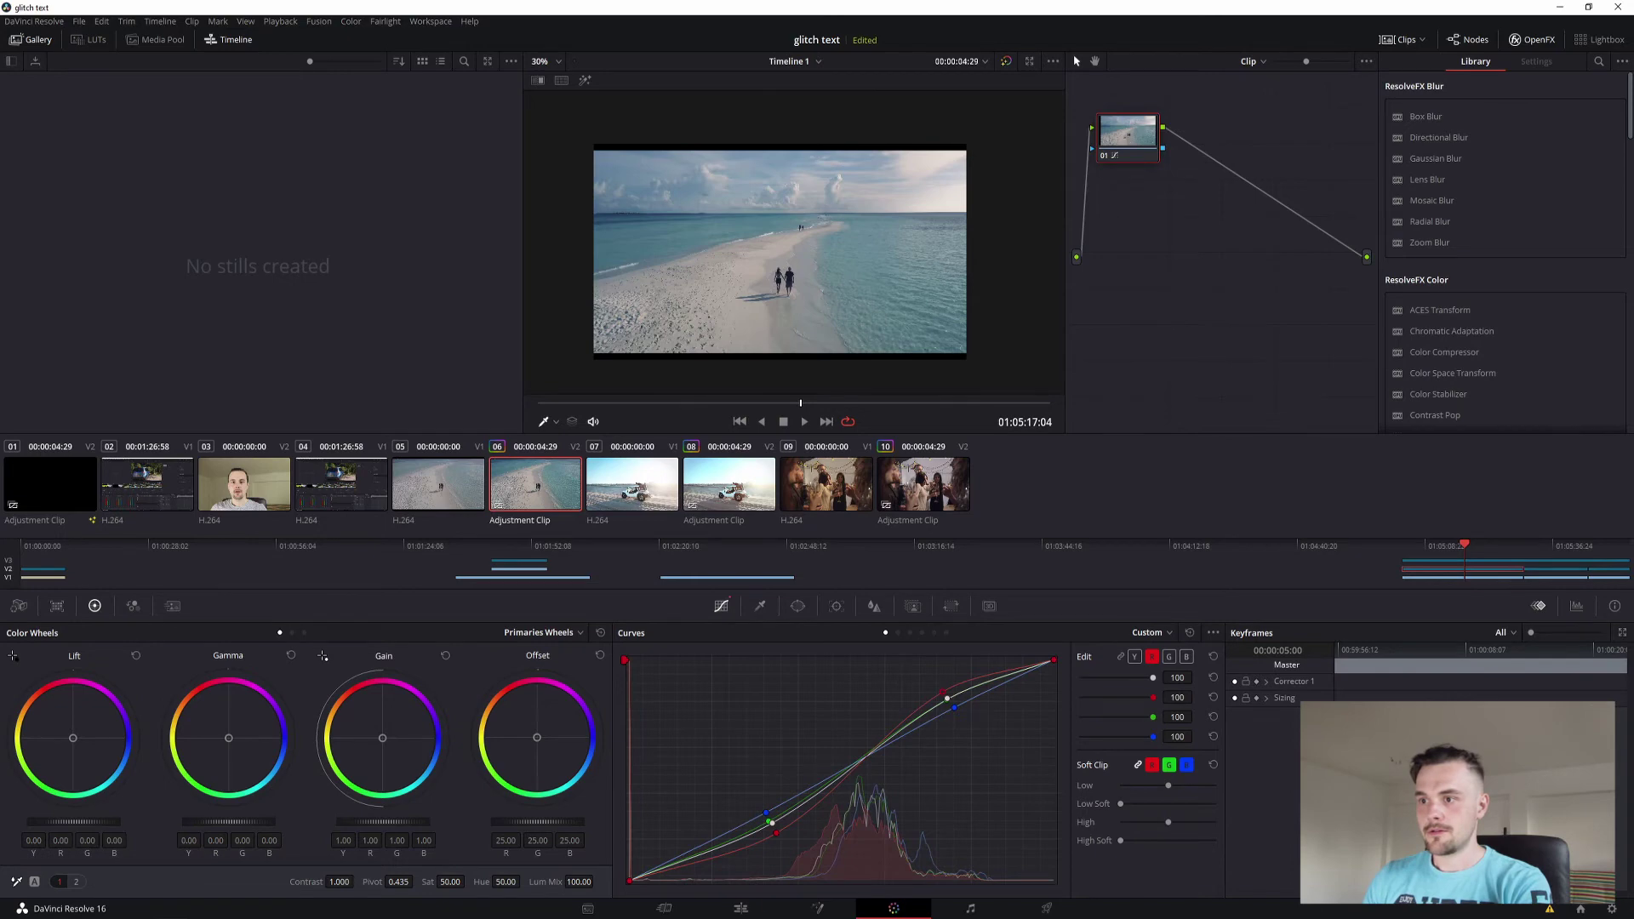
left_click(740, 908)
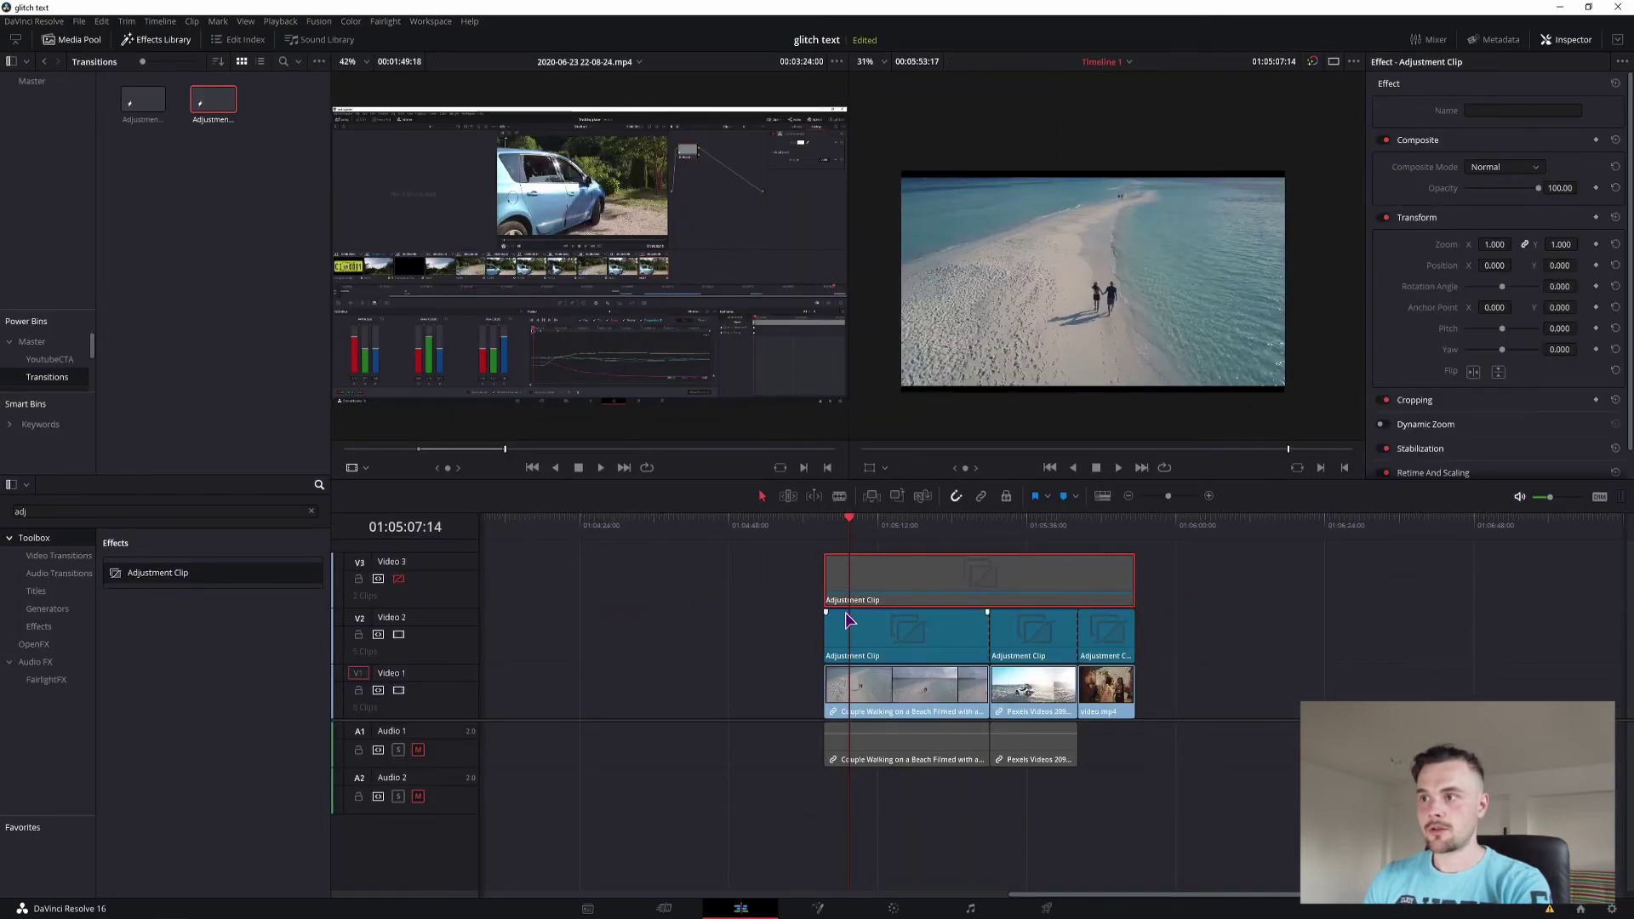
Flick the Video 3 adjustment track on and off to compare the opening frame
left_click(398, 579)
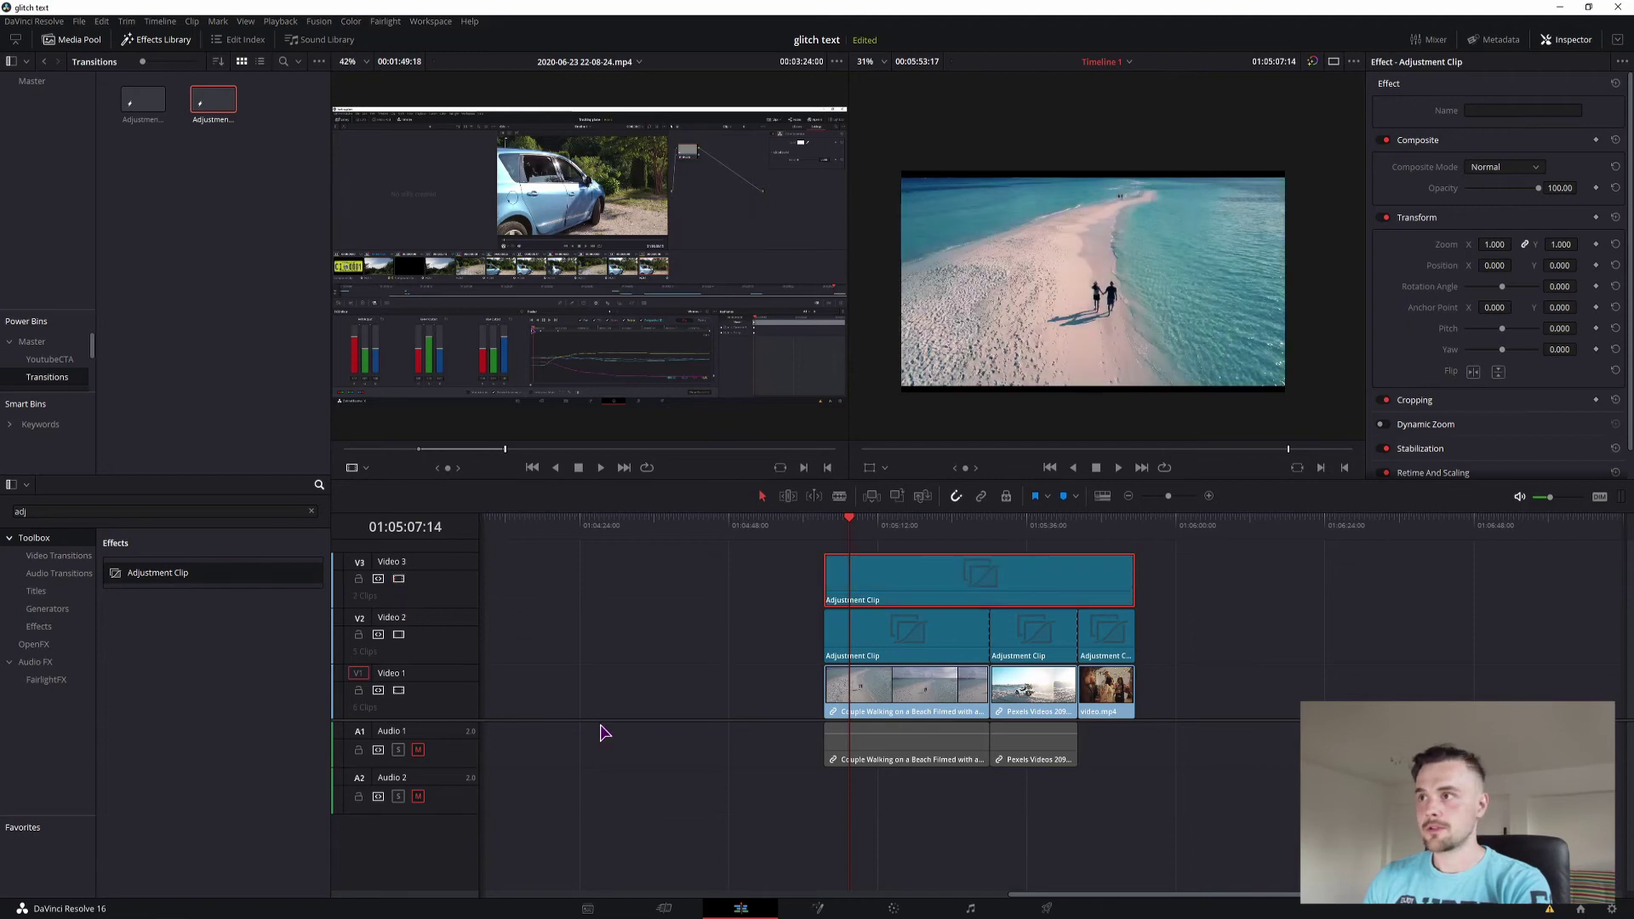
left_click(399, 579)
left_click(398, 579)
left_click(398, 578)
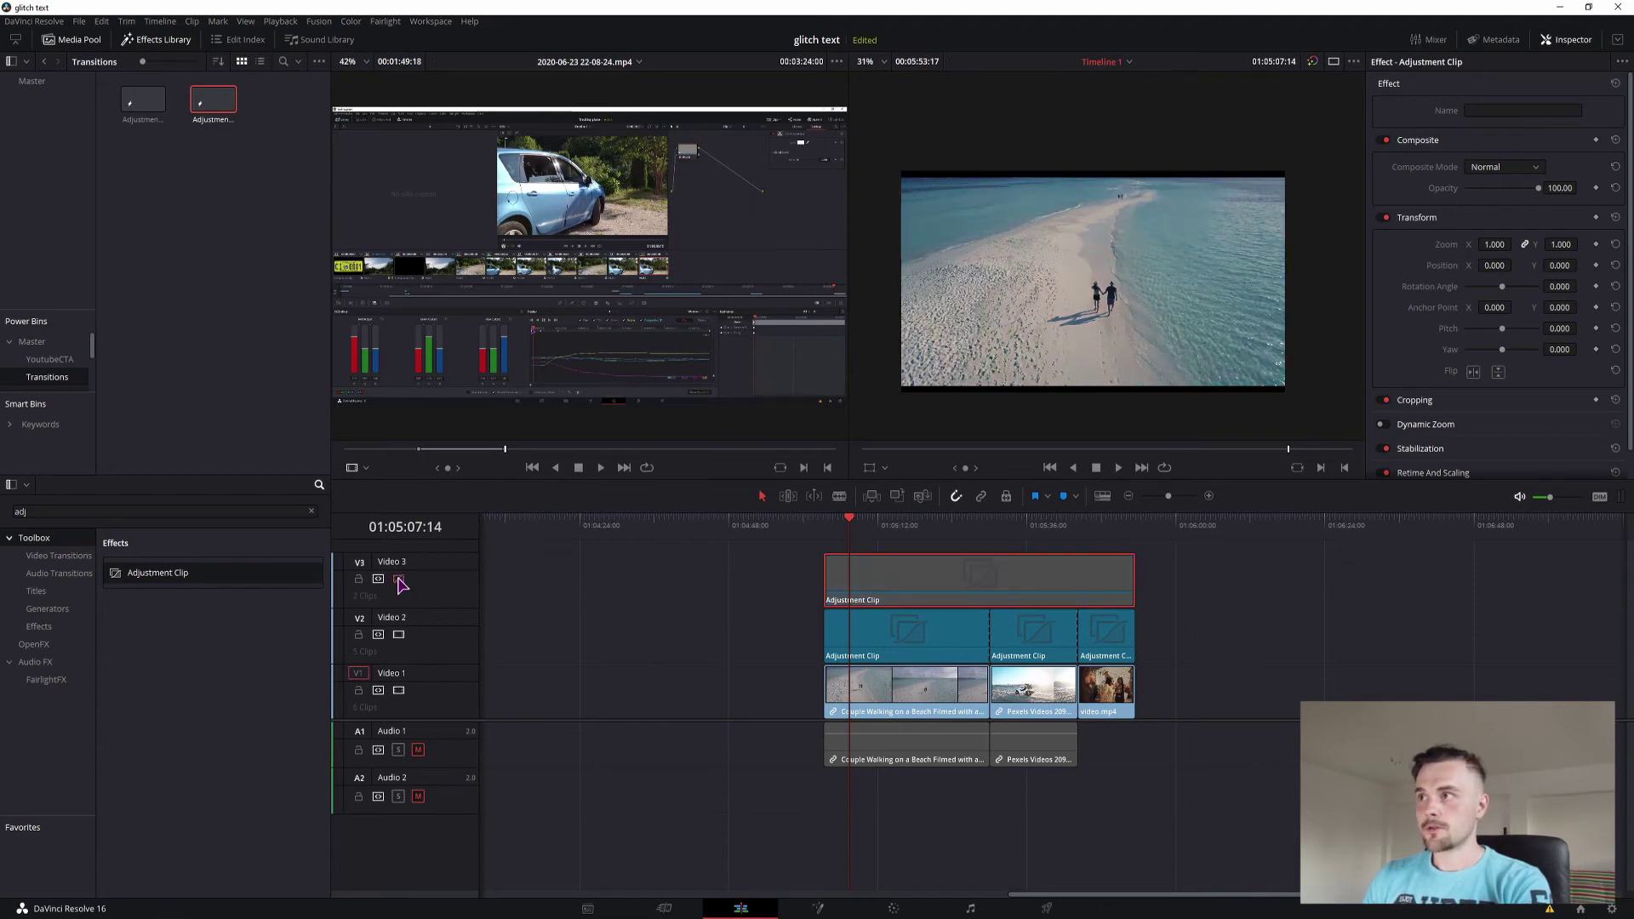
left_click(398, 578)
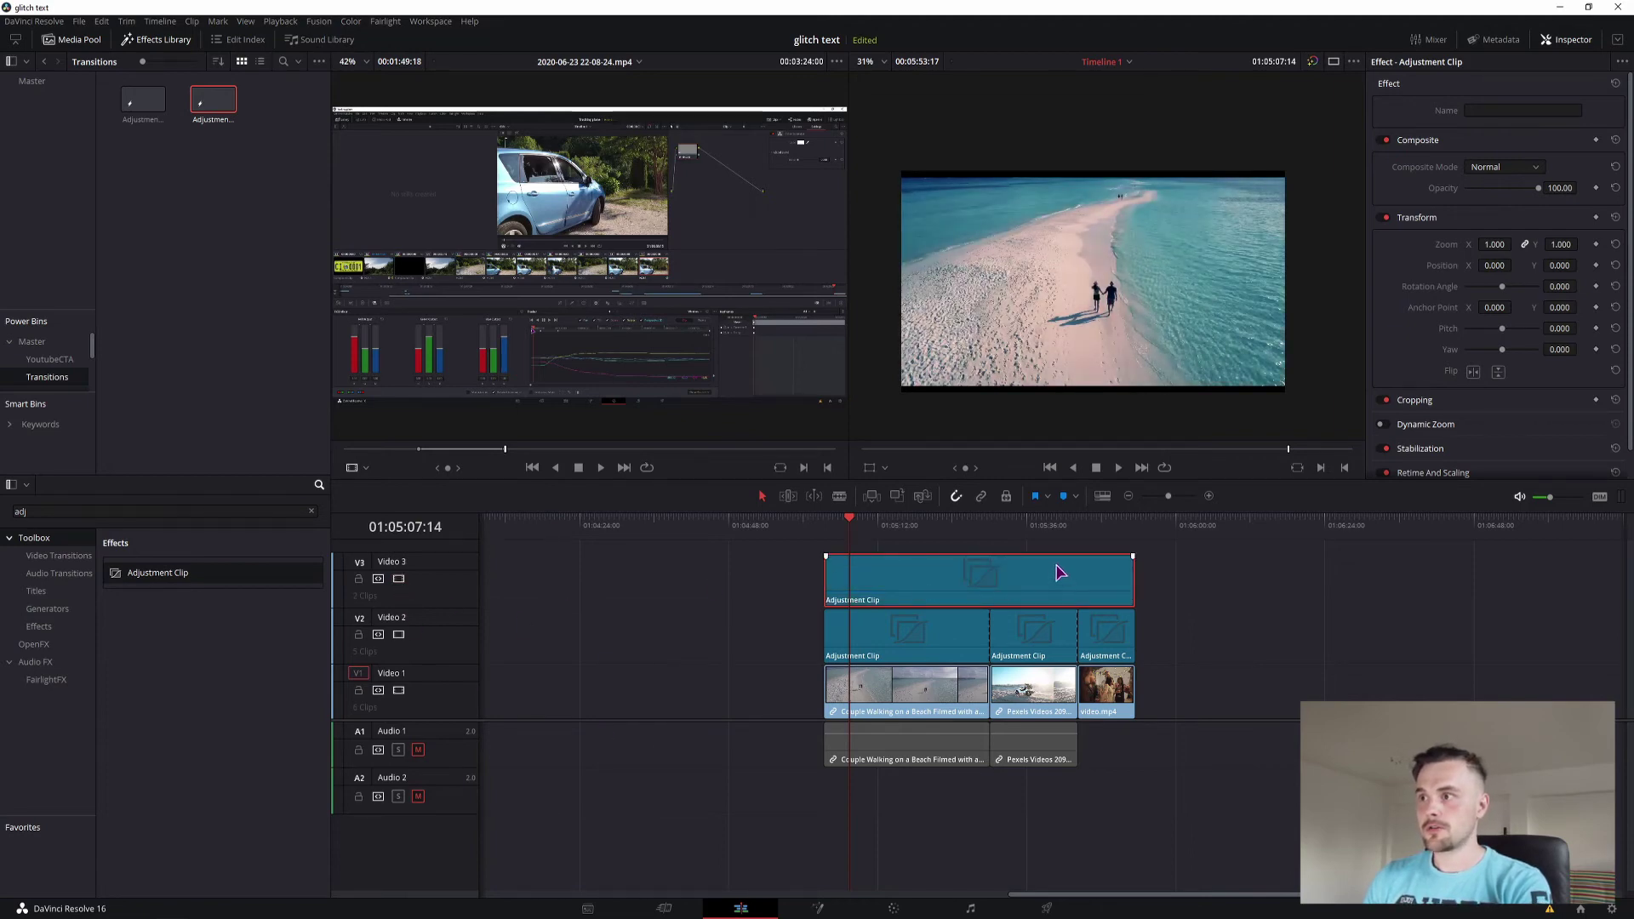
On the buggy clip, toggle Video 3 off and on several times to compare the look
left_click(1011, 532)
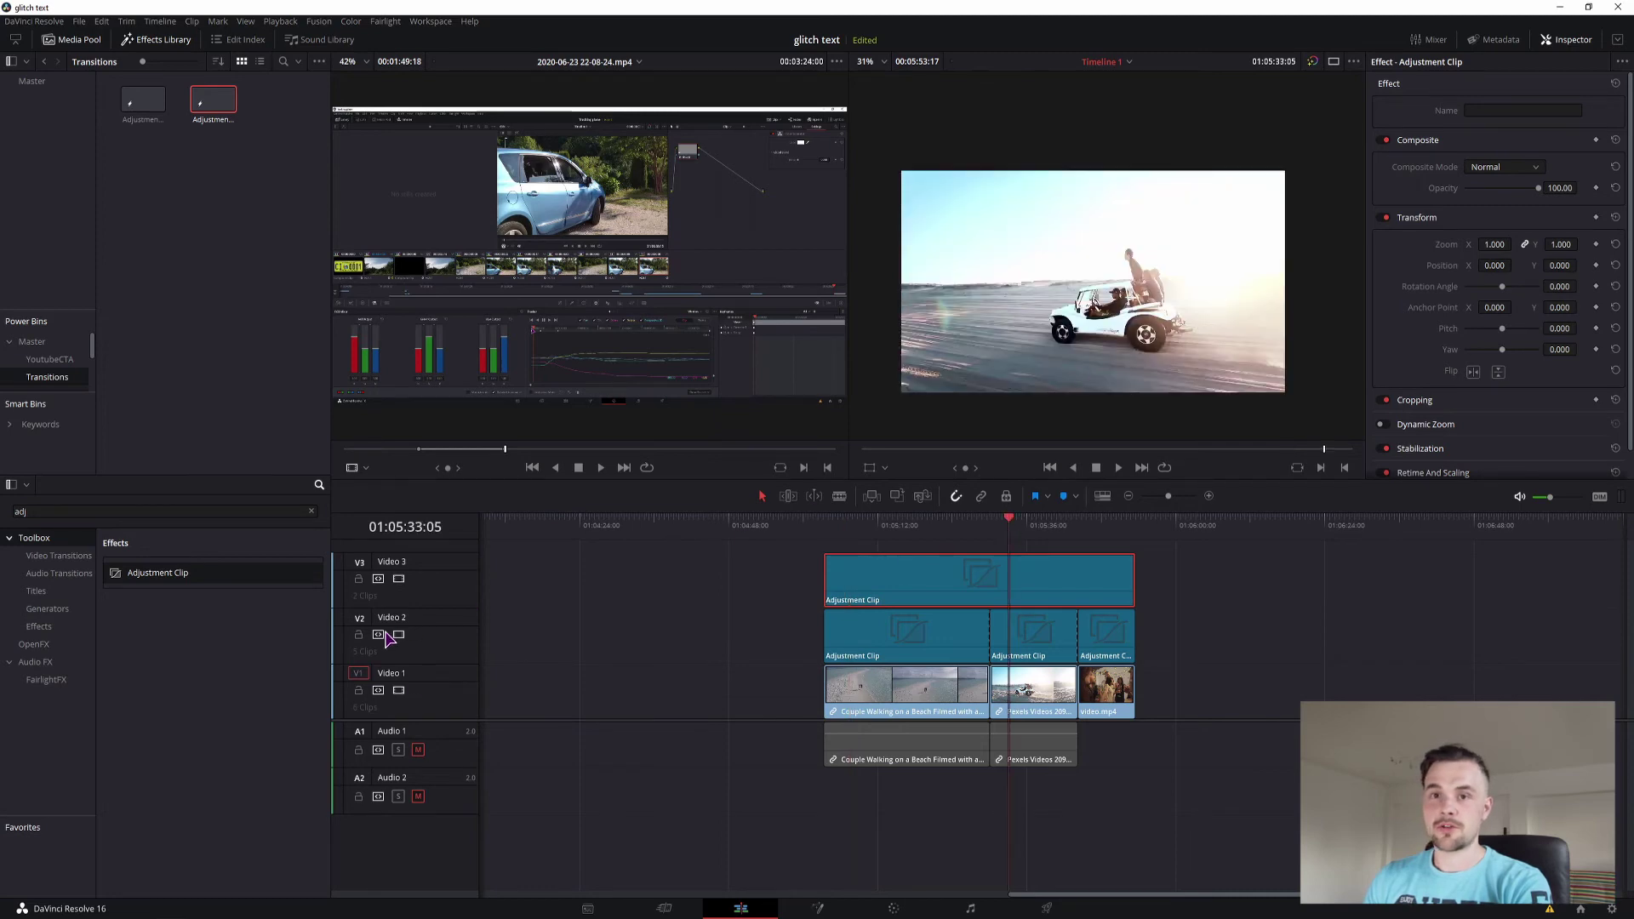
left_click(398, 579)
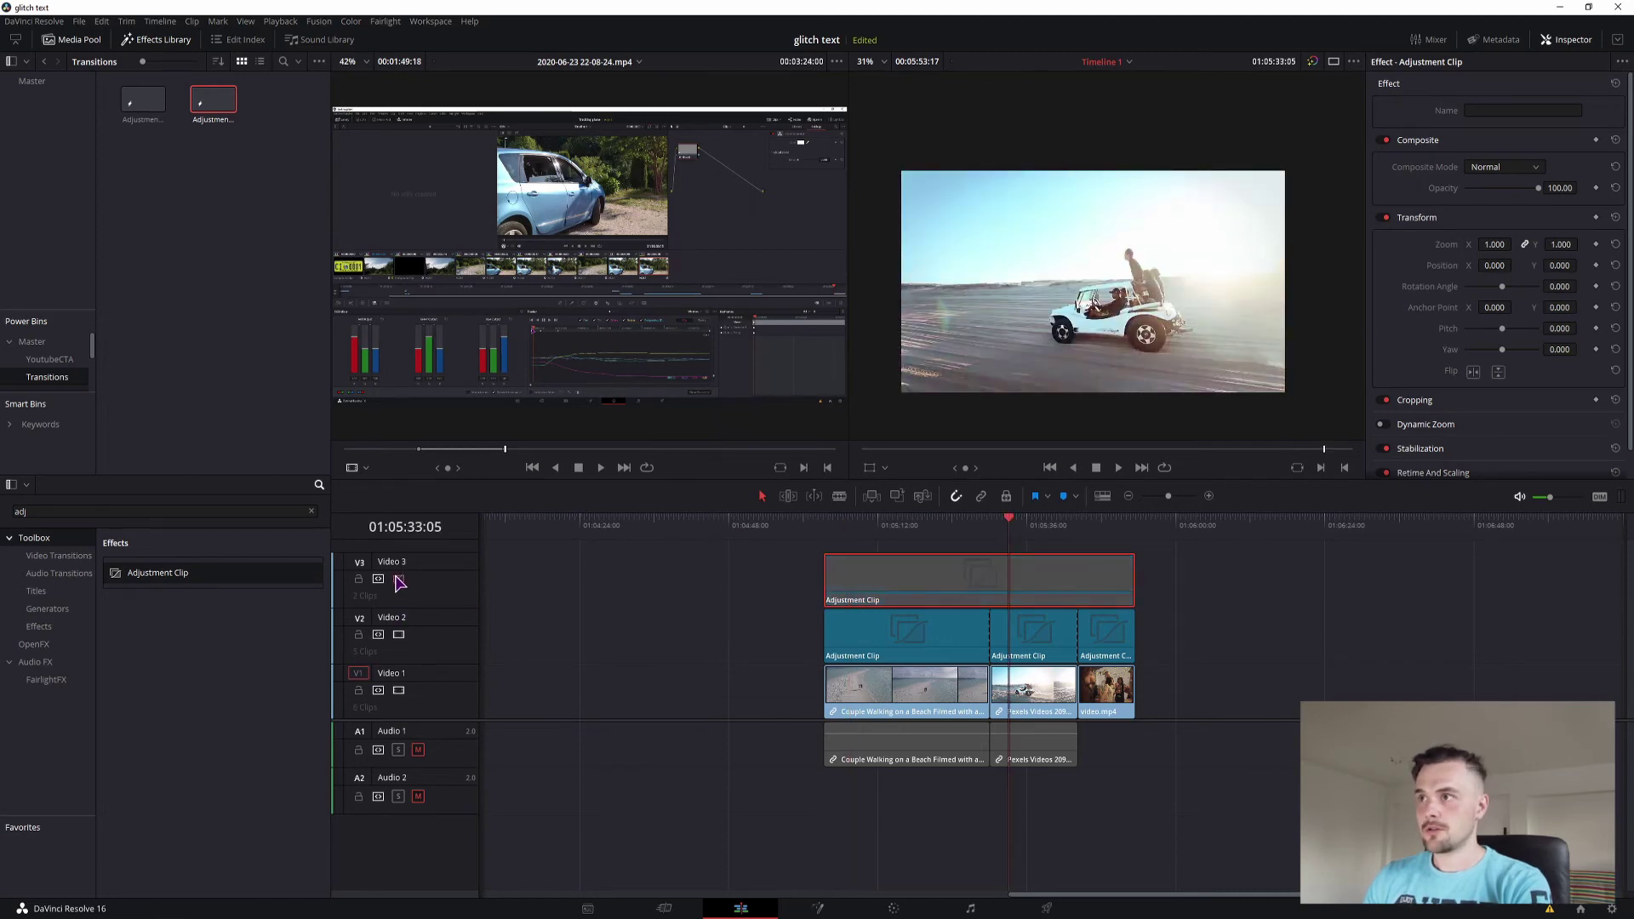
left_click(399, 578)
left_click(398, 579)
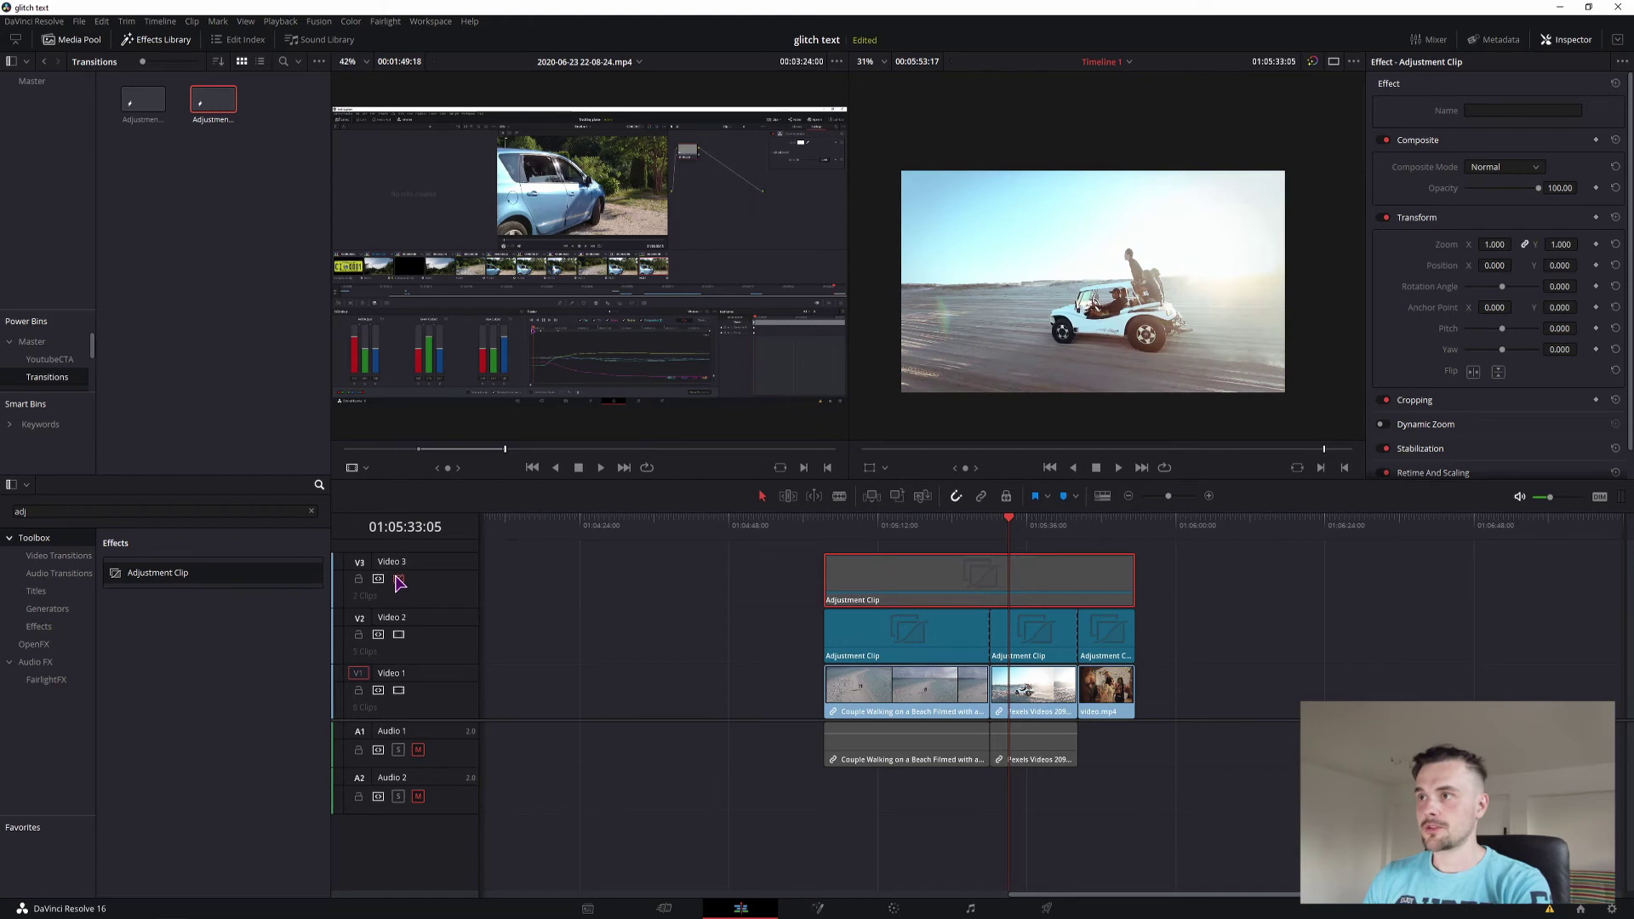
left_click(398, 579)
left_click(399, 579)
left_click(398, 579)
left_click(399, 579)
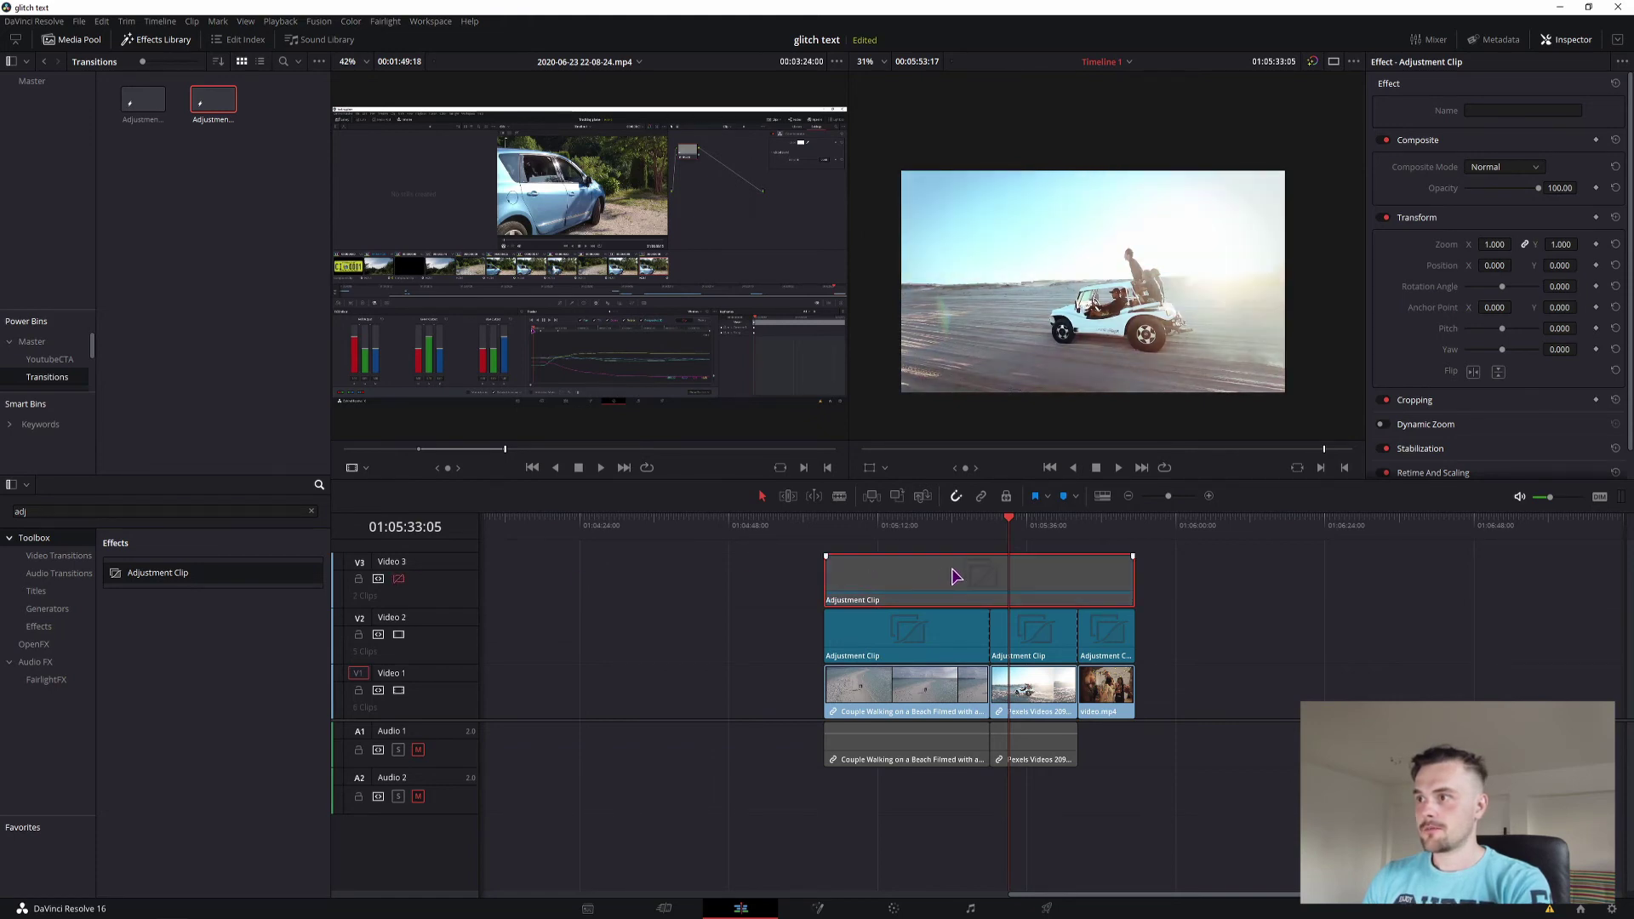
At the party clip re-enable Video 3, then bring the playhead back to the clips' start
left_click(1099, 523)
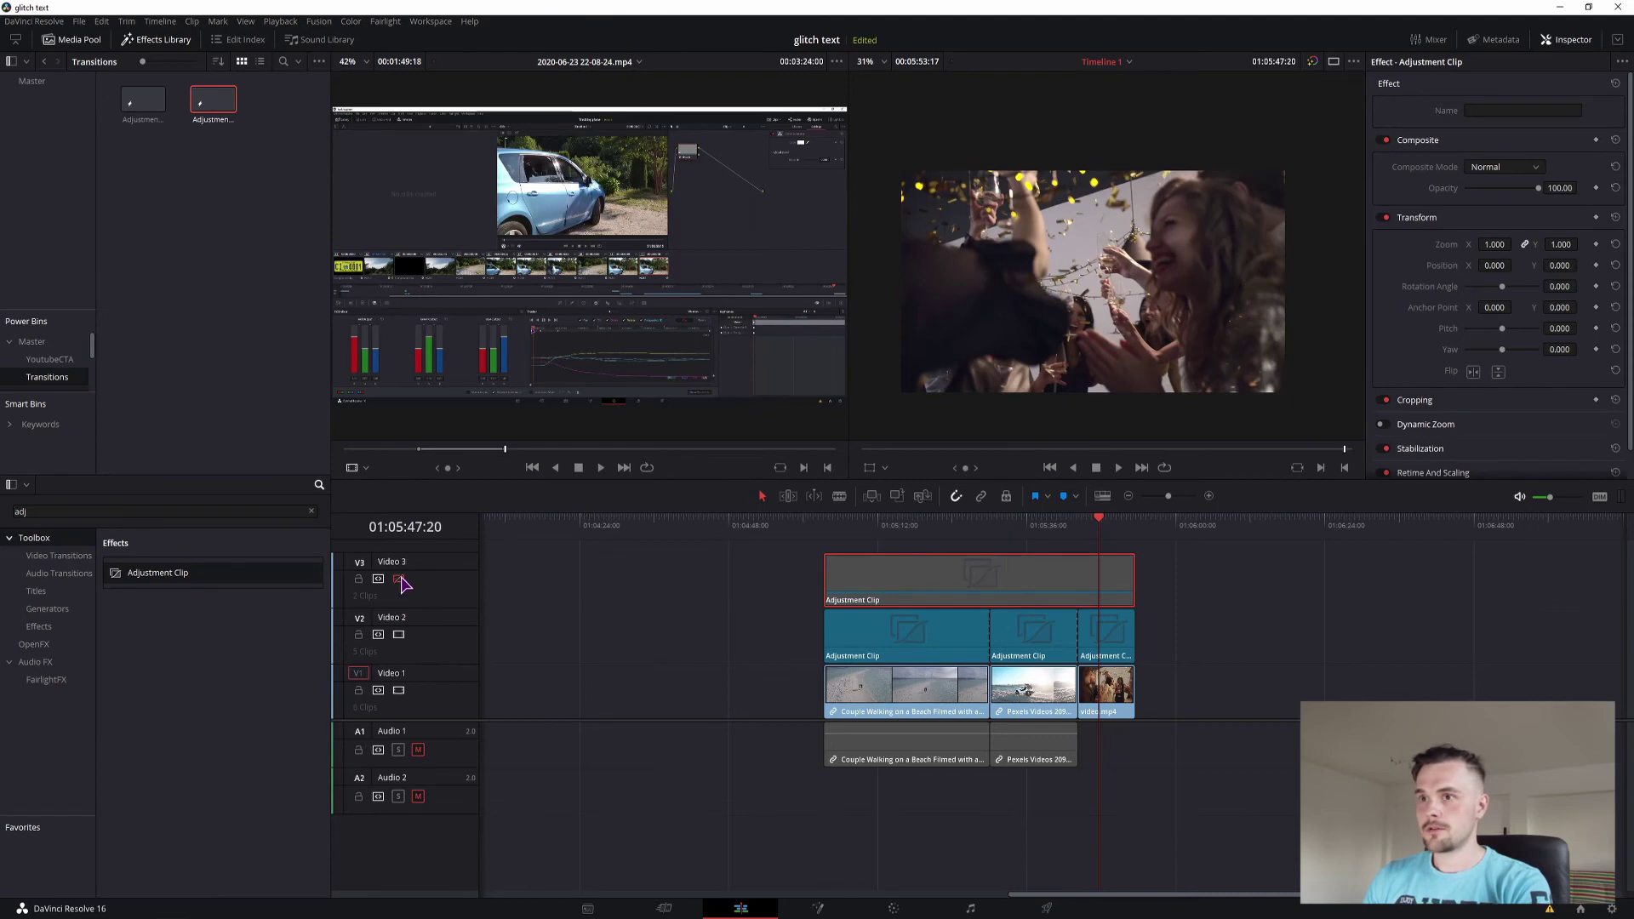
left_click(398, 579)
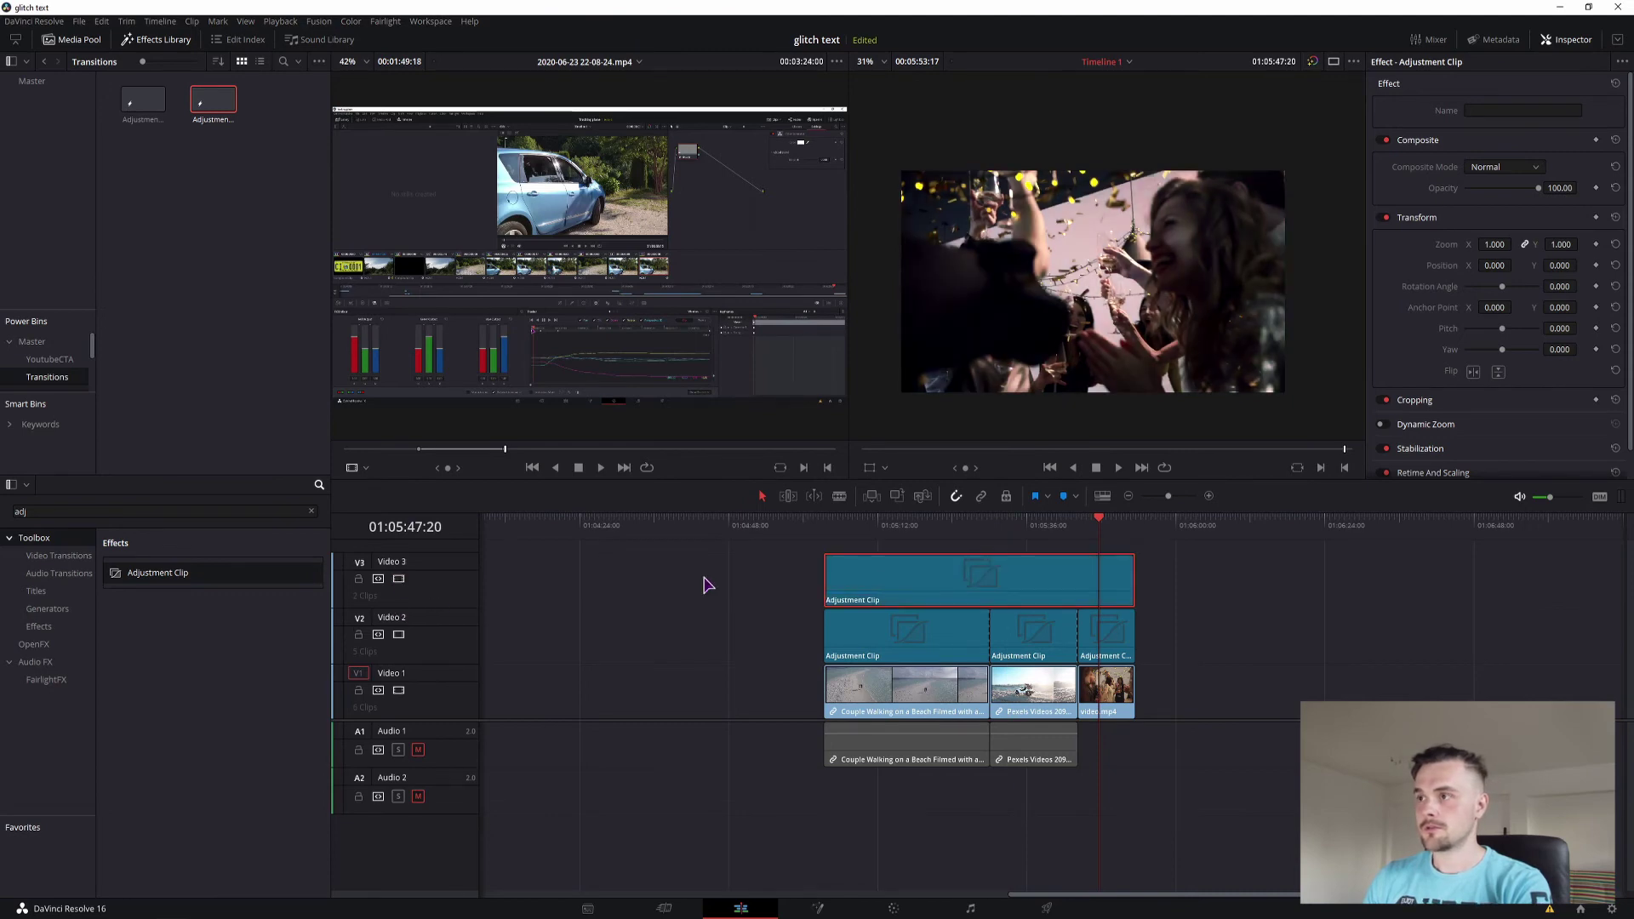
left_click(1078, 523)
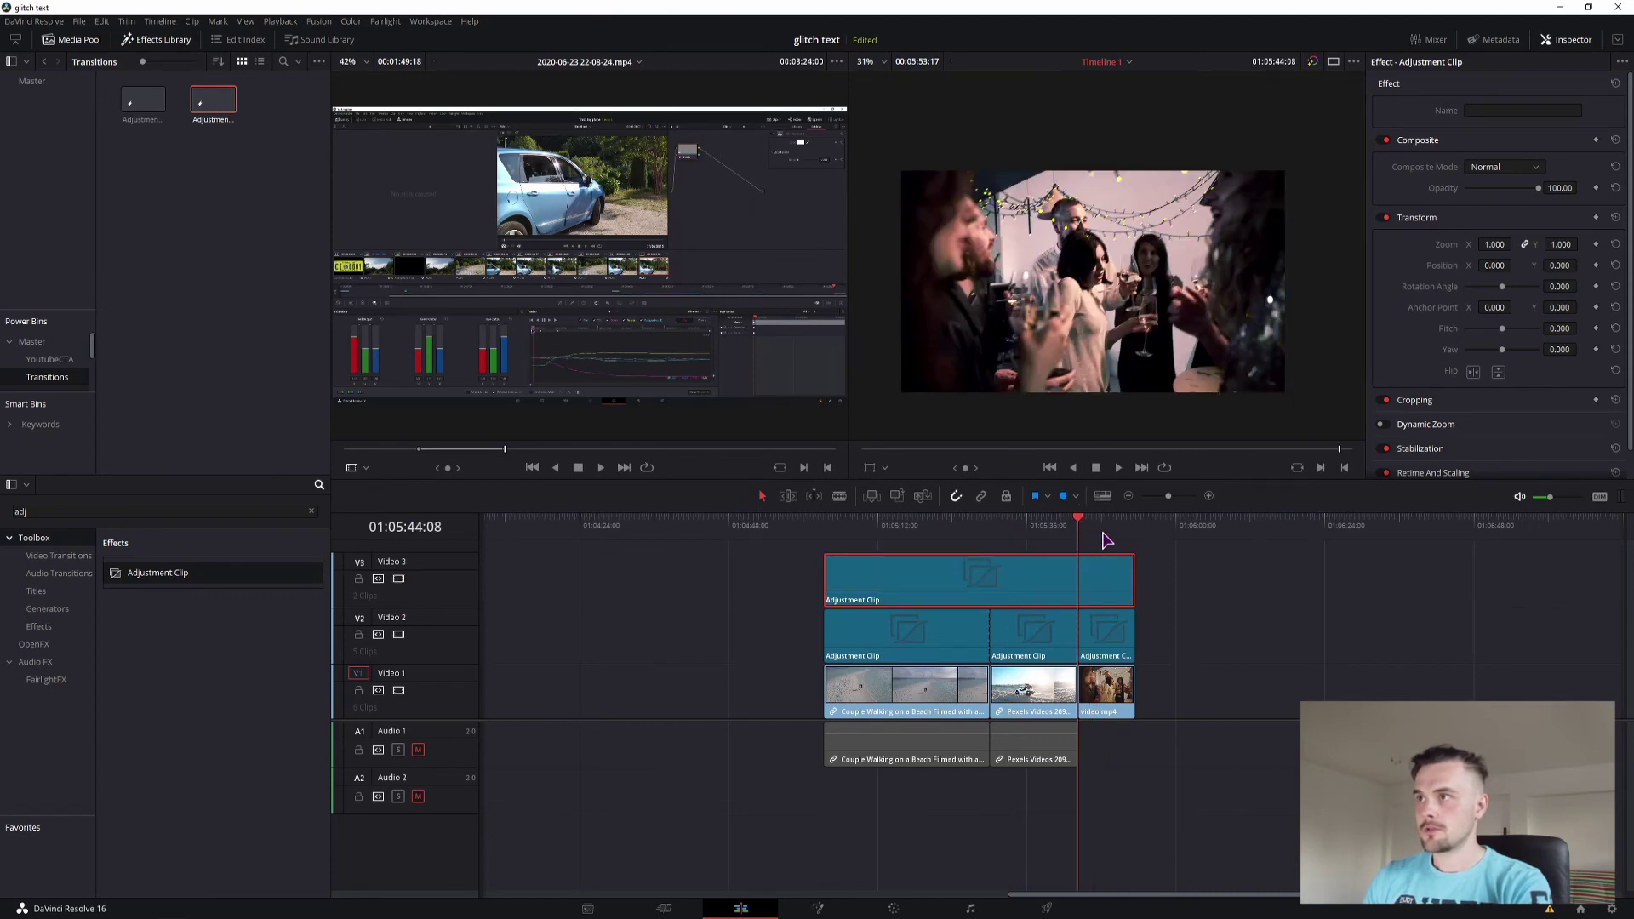
left_click_drag(1106, 538, 833, 538)
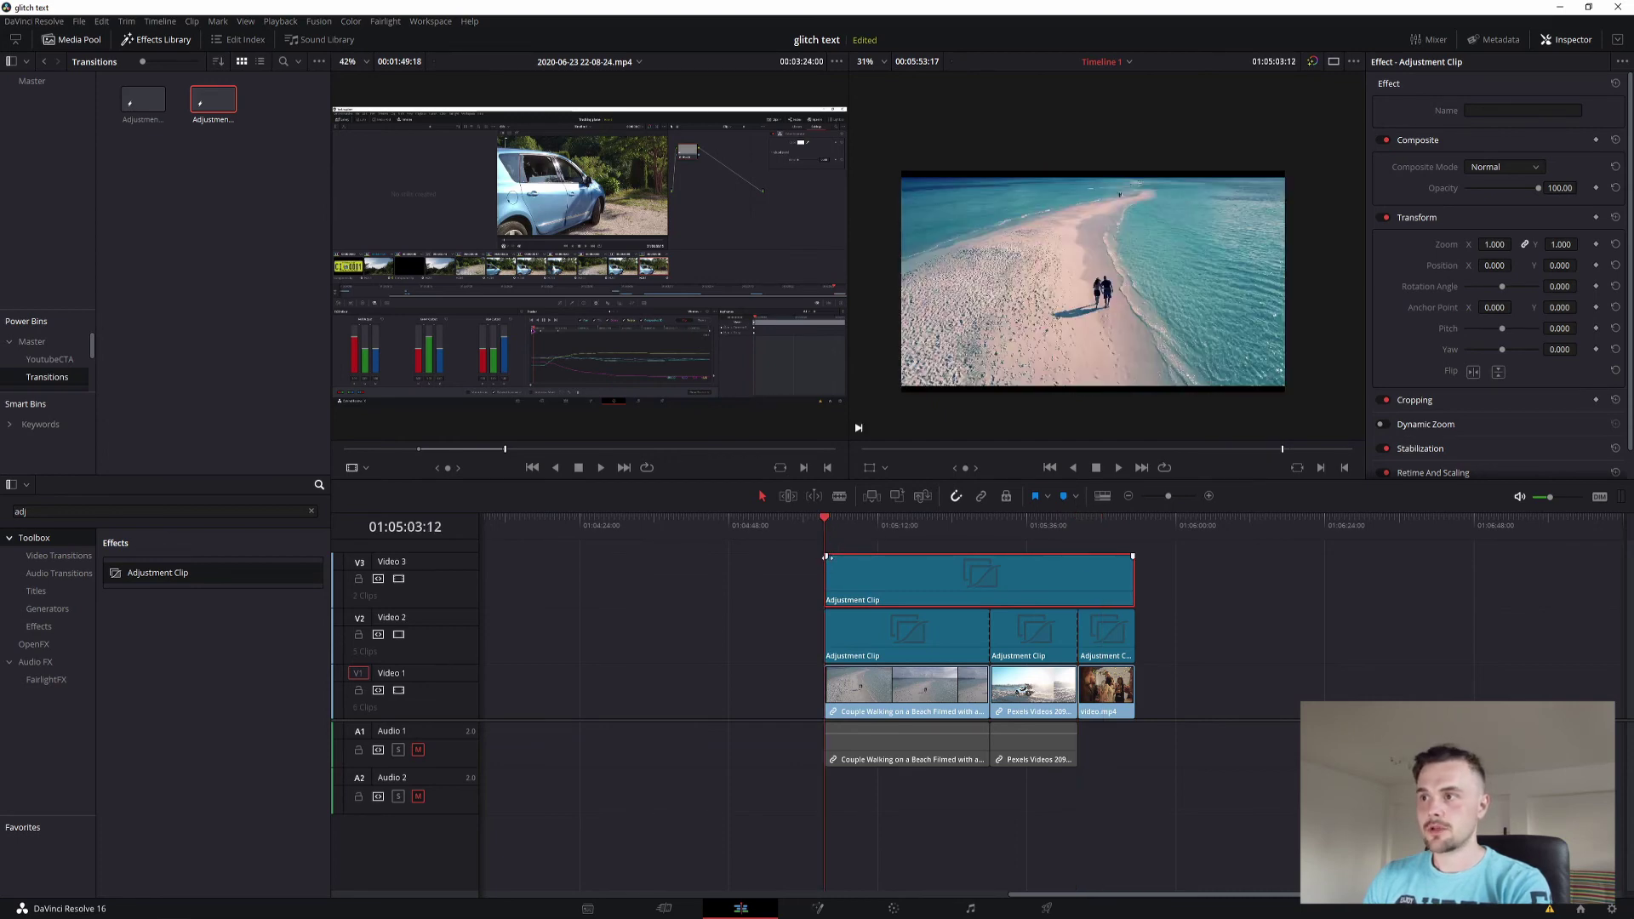
Give the V3 adjustment clip a fade-in of about eight seconds and play it back
left_click_drag(828, 557, 876, 558)
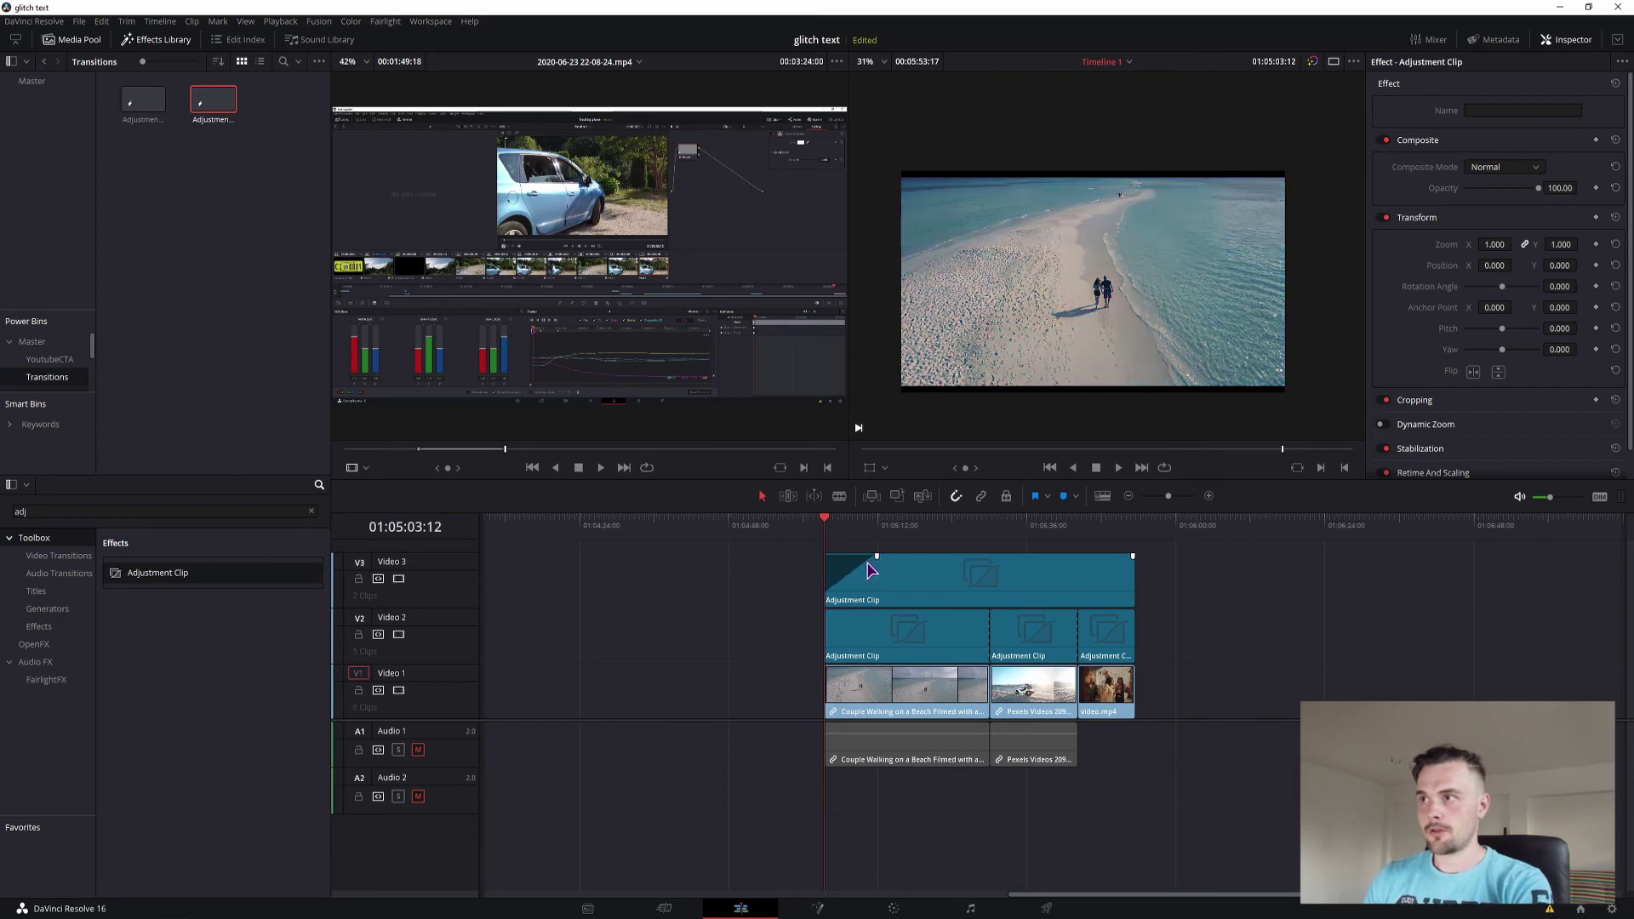
key("space")
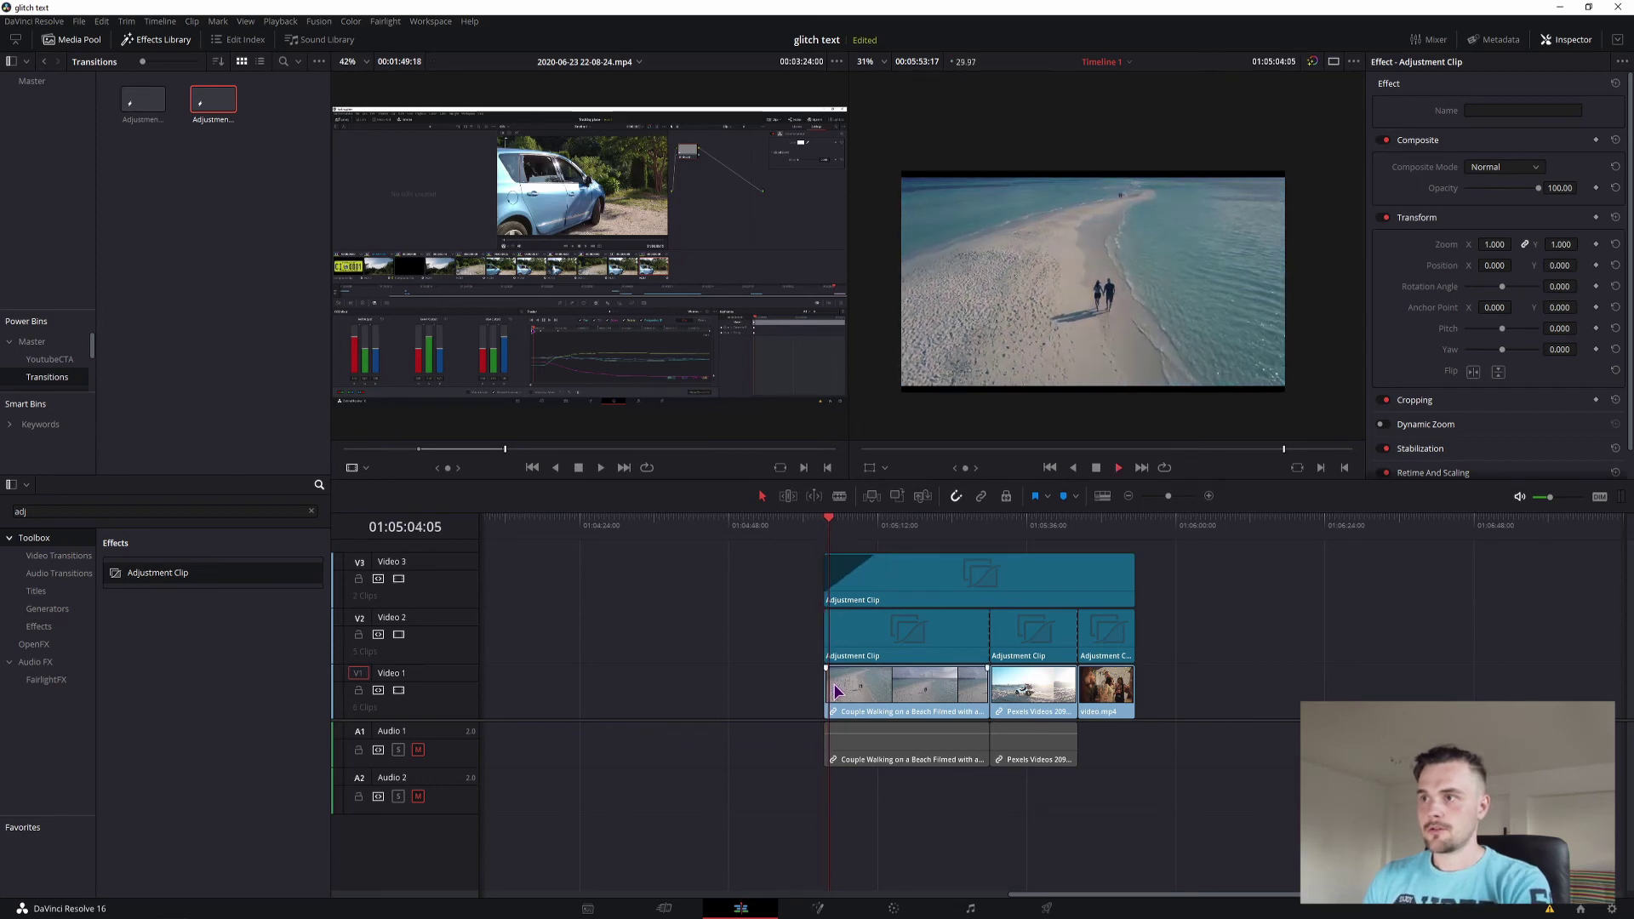